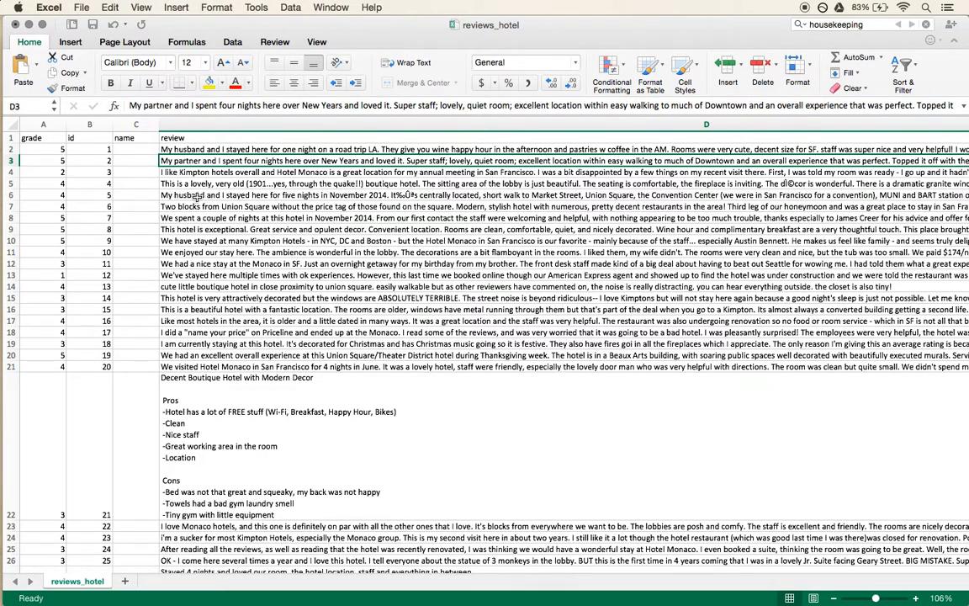
- Look over the hotel reviews and their columns in the reviews_hotel spreadsheet
scroll(177, 181, "down", 10)
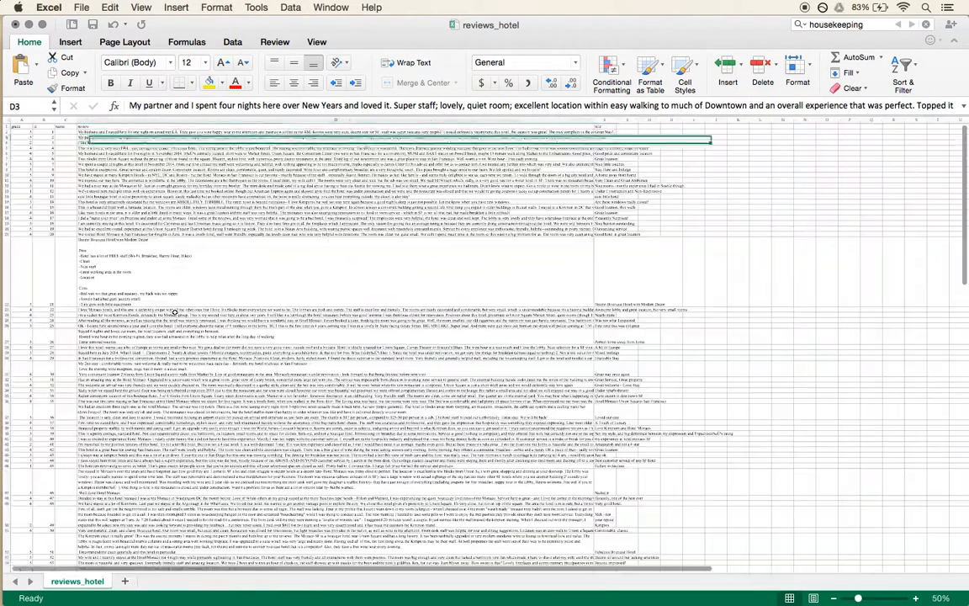
scroll(175, 313, "down", 4)
scroll(175, 312, "up", 7)
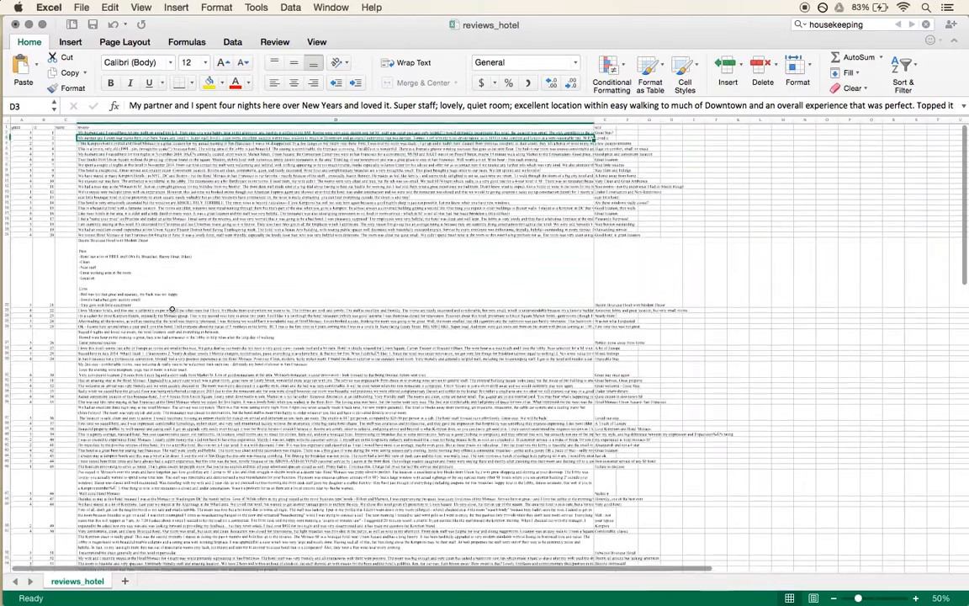
scroll(81, 178, "up", 2)
scroll(82, 178, "up", 6)
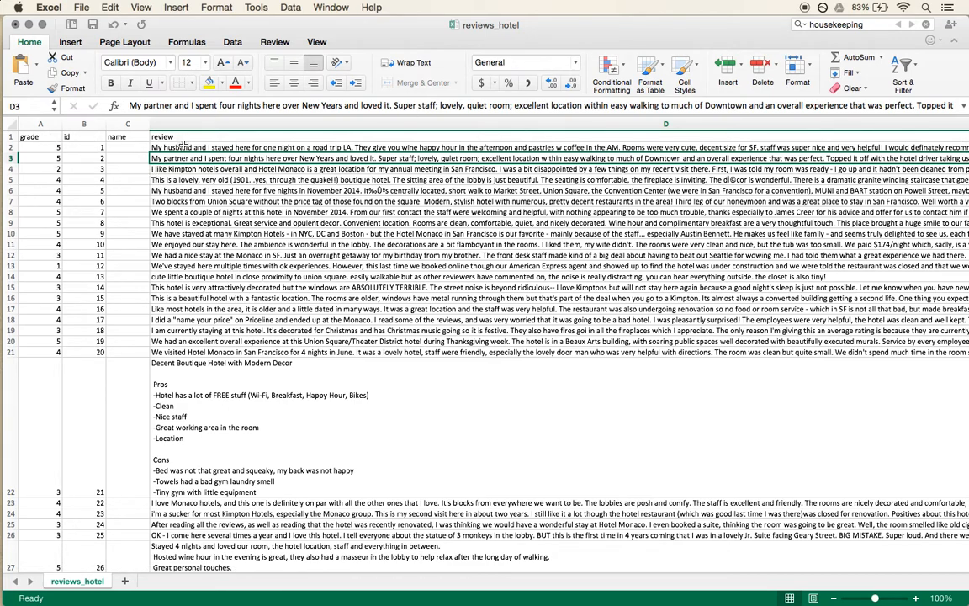
- Switch to Gavagai Explorer in Chrome and create a project named "January reviews" with reviews_hotel.csv as its text file
key("ctrl+Left")
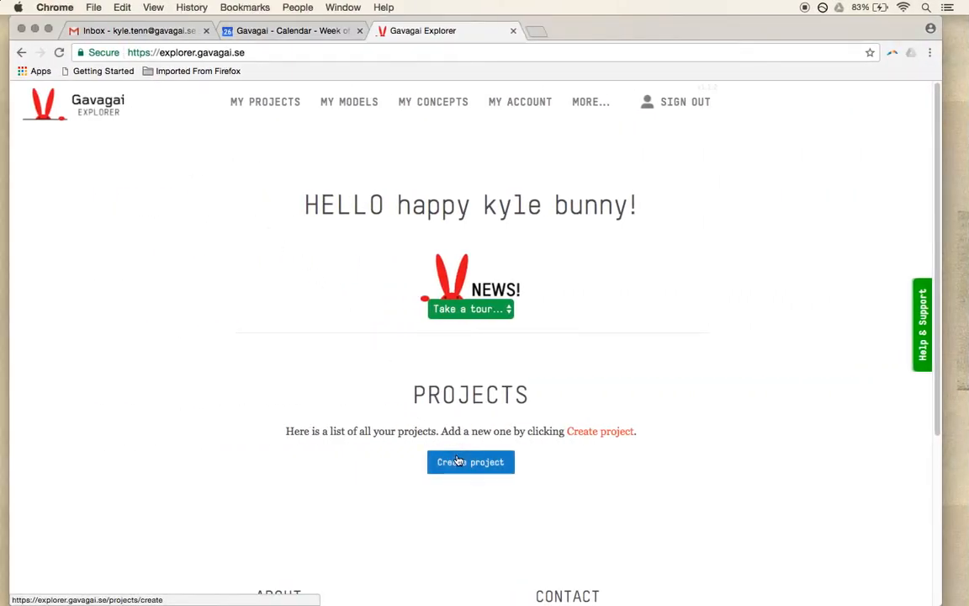
left_click(455, 461)
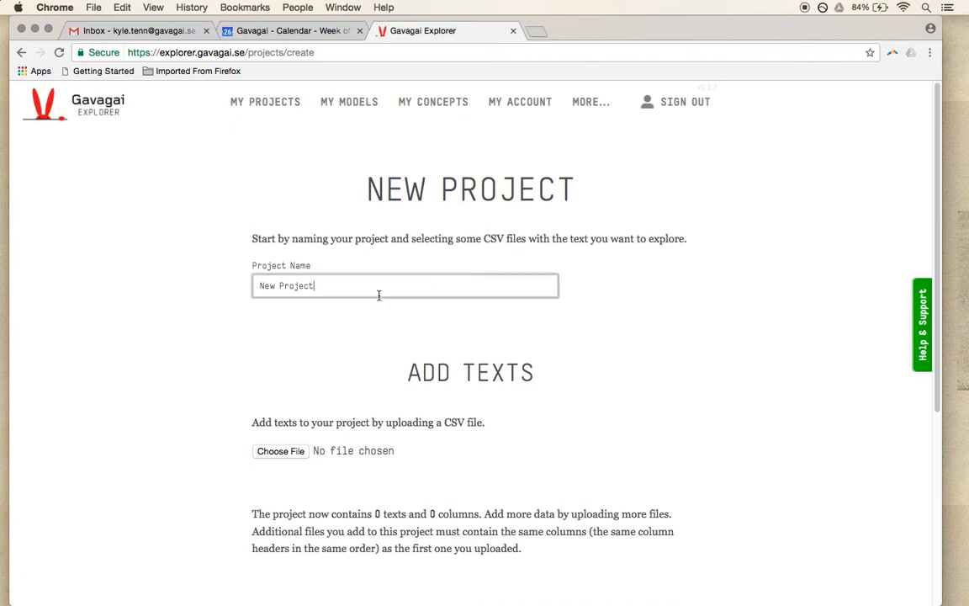
left_click(379, 295)
type("January r")
left_click(281, 453)
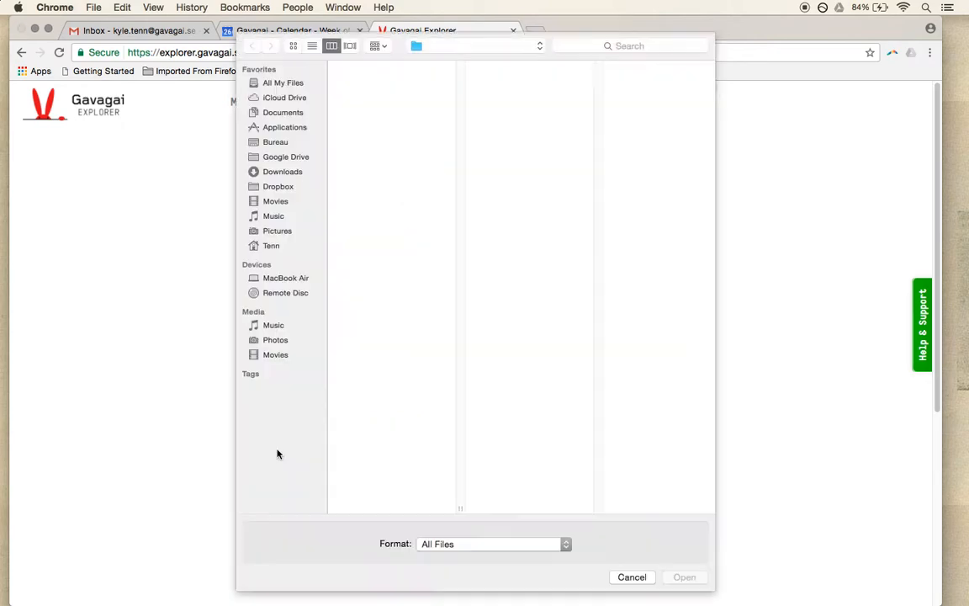
left_click(383, 103)
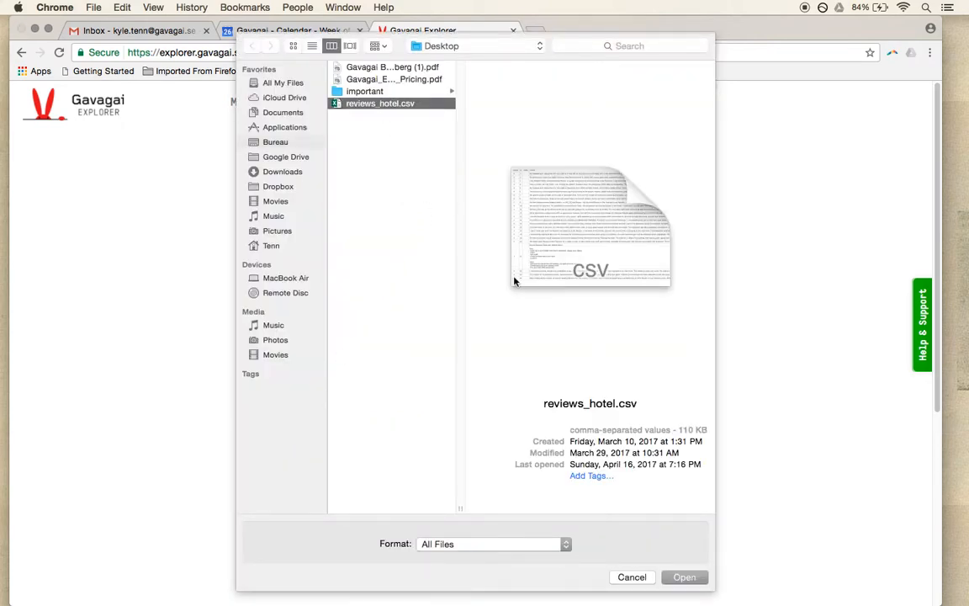
left_click(690, 578)
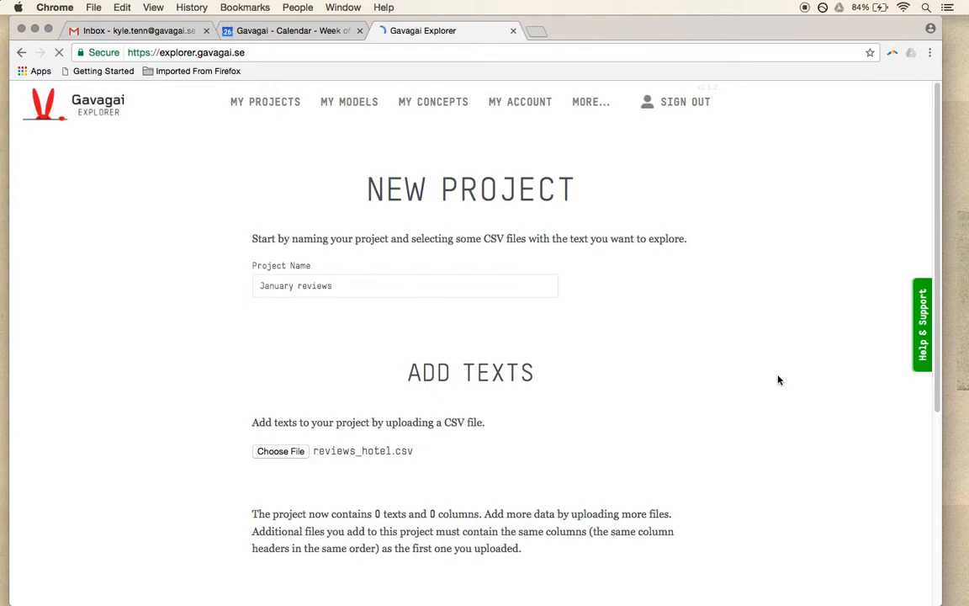
- Open the January Reviews project for exploring and set its main text column to review
scroll(776, 378, "down", 3)
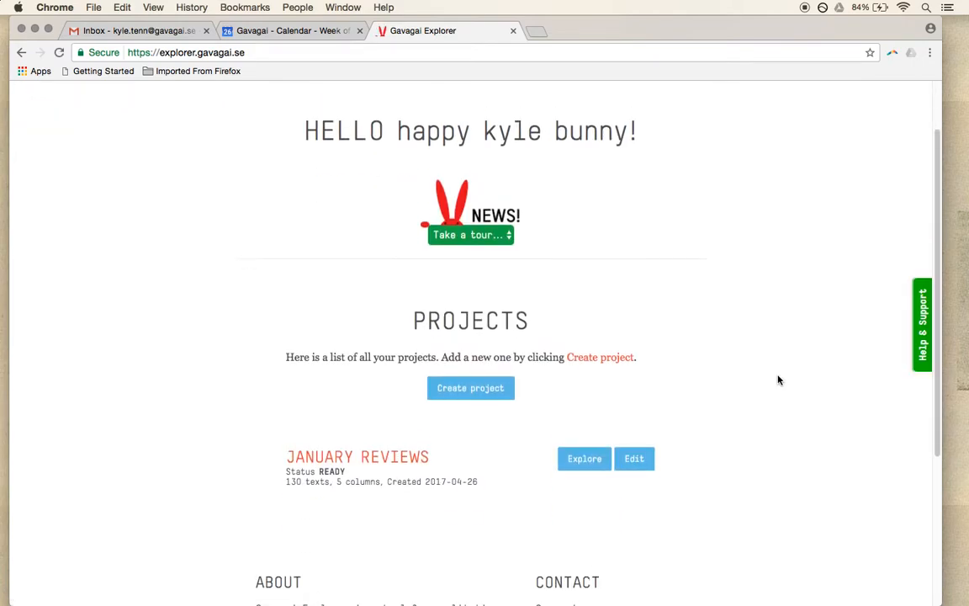
left_click(584, 431)
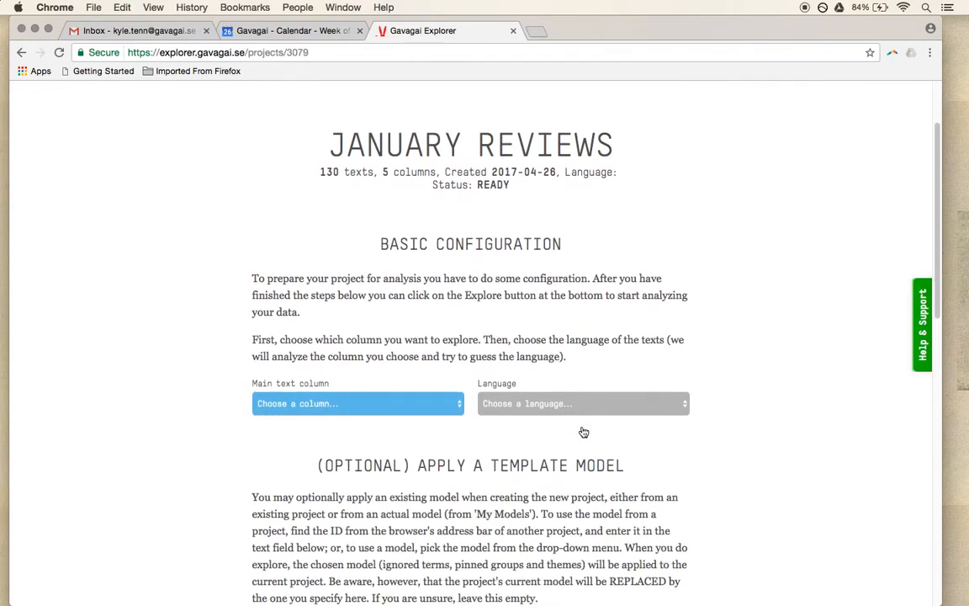
scroll(522, 392, "down", 3)
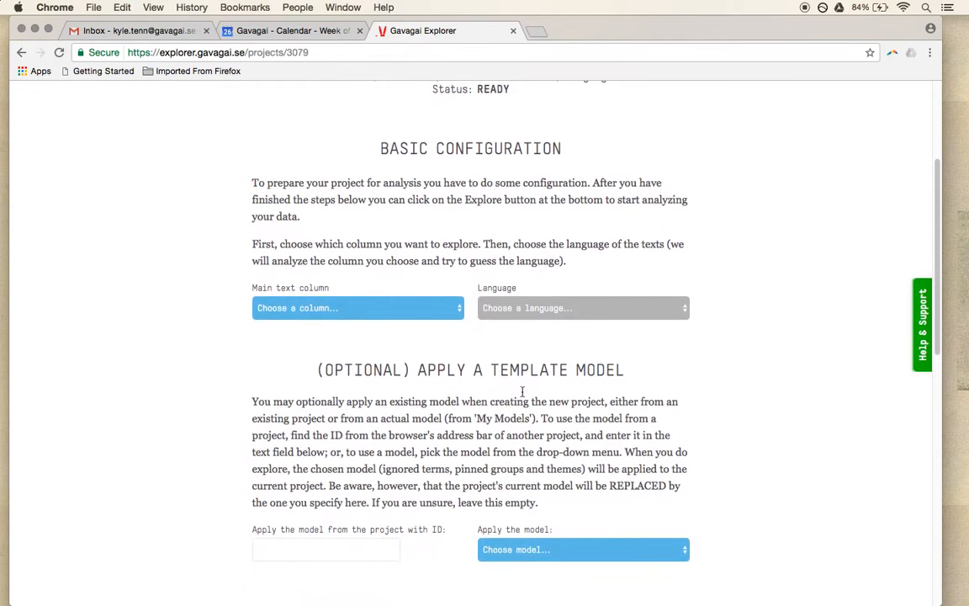
left_click(299, 307)
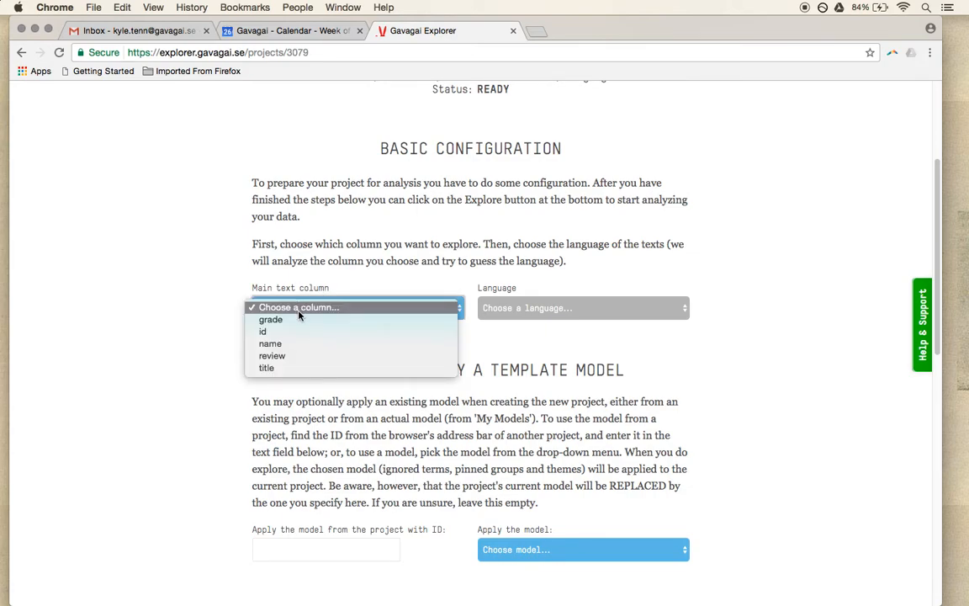
left_click(292, 357)
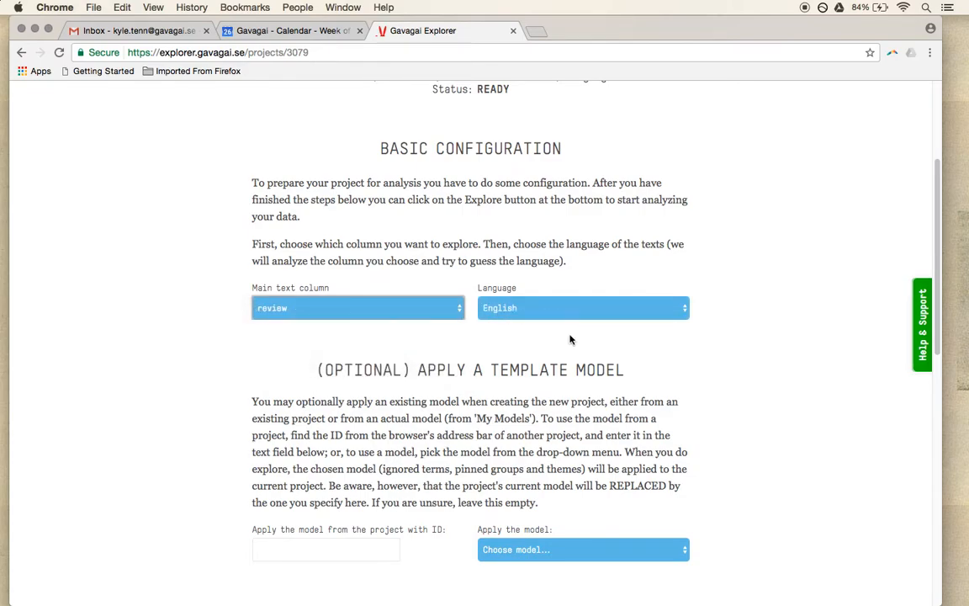
- Start exploring the project's texts without applying a template model or filter conditions
scroll(563, 391, "down", 3)
scroll(576, 397, "down", 5)
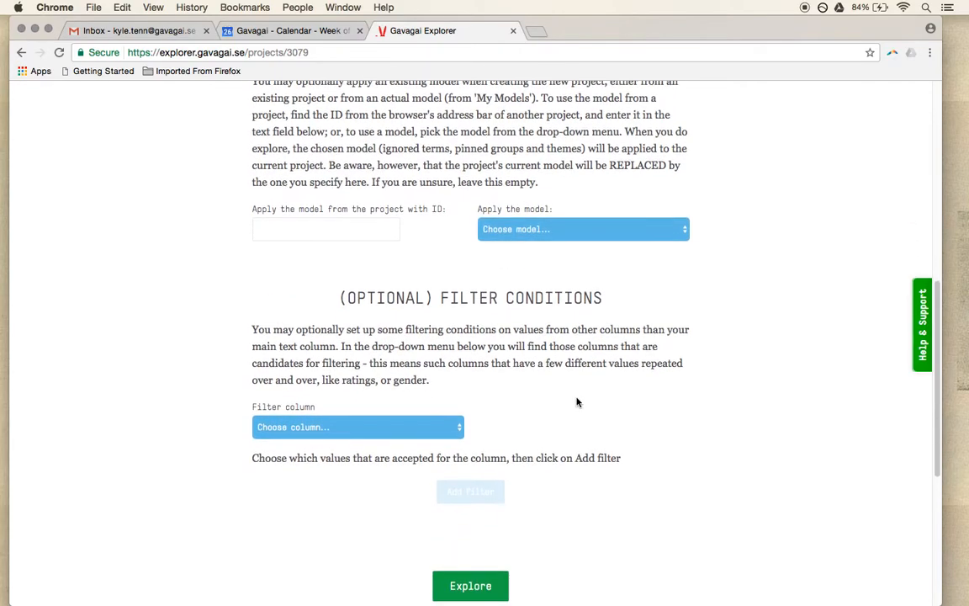
scroll(576, 402, "down", 4)
left_click(461, 414)
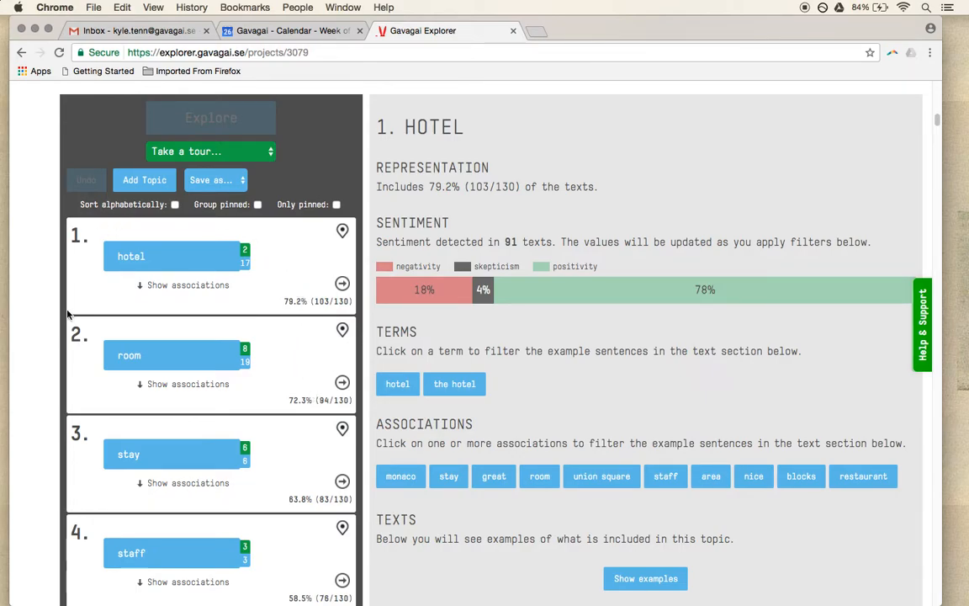
- Add the suggested terms "modern hotel" and "boutique hotel" to the hotel topic
left_click(245, 261)
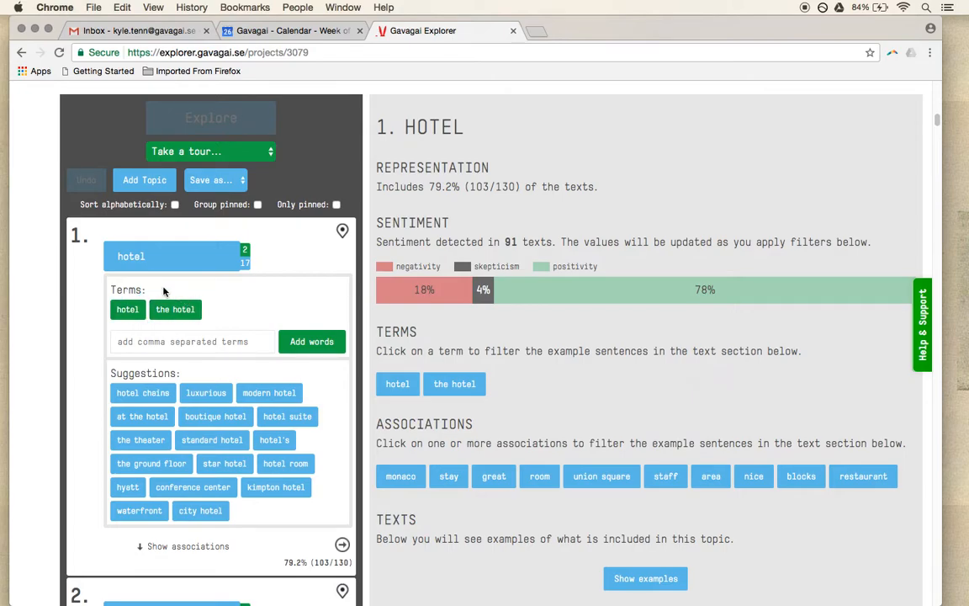
mouse_move(159, 260)
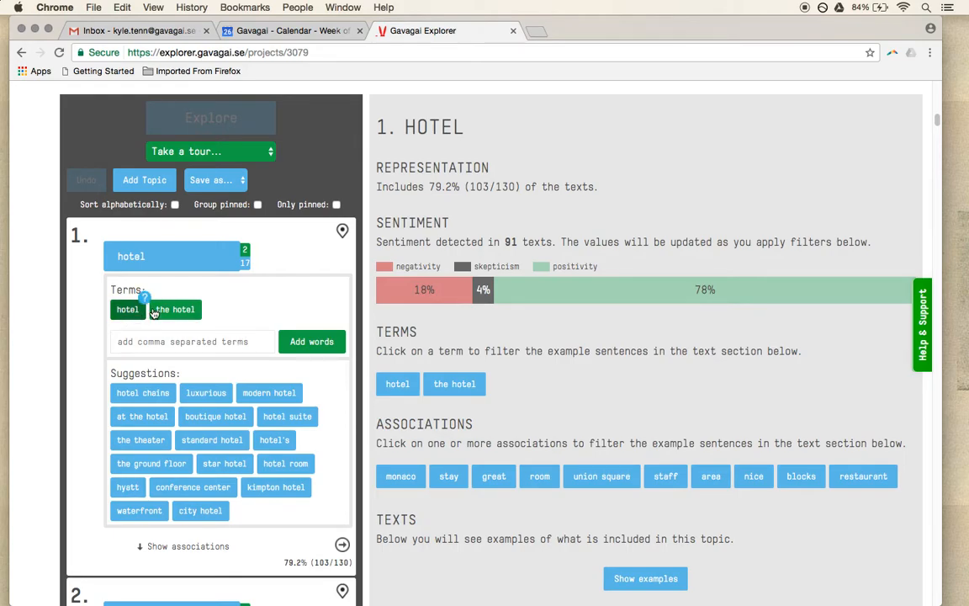
left_click(262, 399)
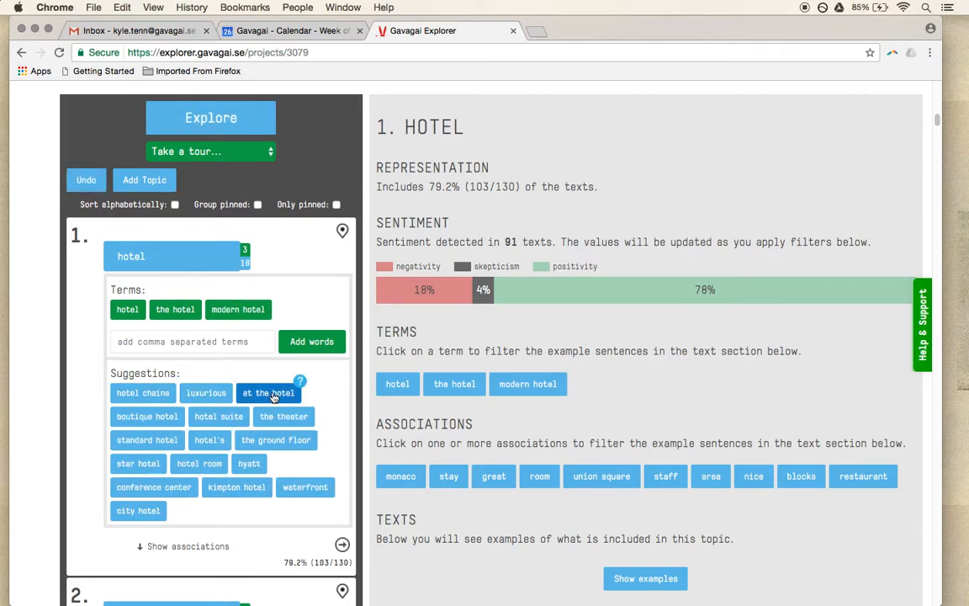
left_click(145, 415)
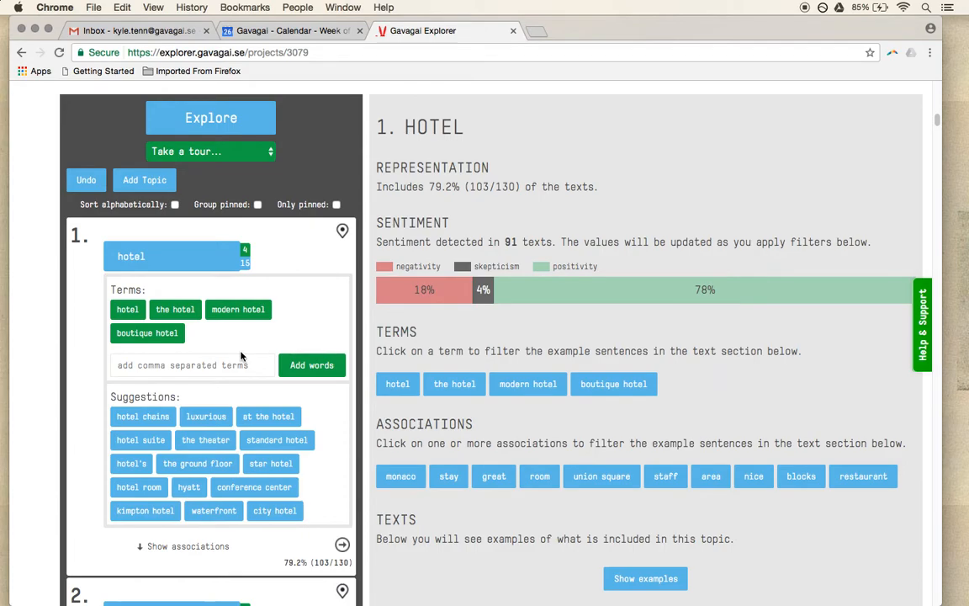
left_click(246, 263)
left_click(247, 263)
- Expand the monaco topic and read the example sentences for its term "monaco"
scroll(246, 335, "down", 1)
scroll(247, 335, "down", 1)
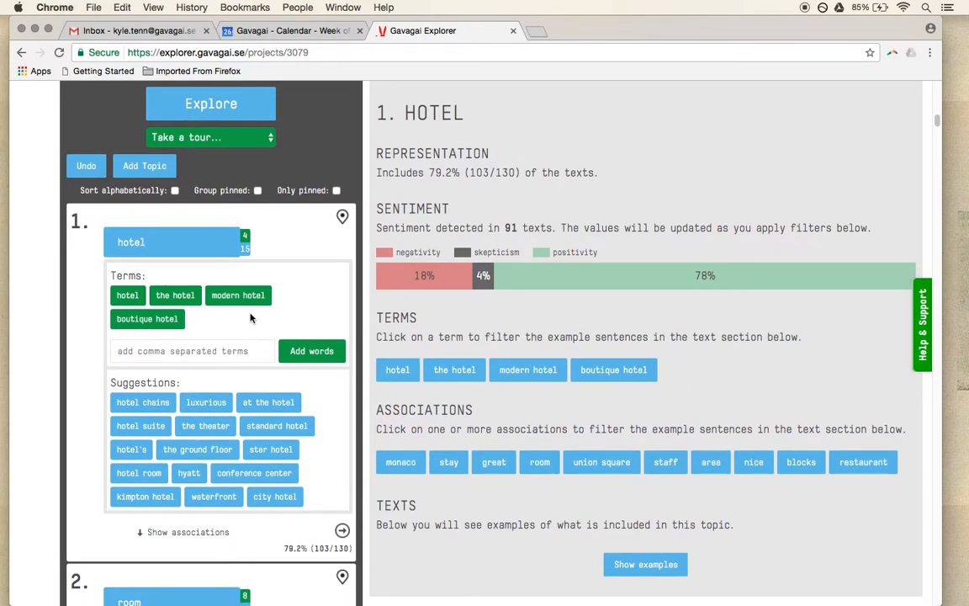
scroll(250, 318, "down", 8)
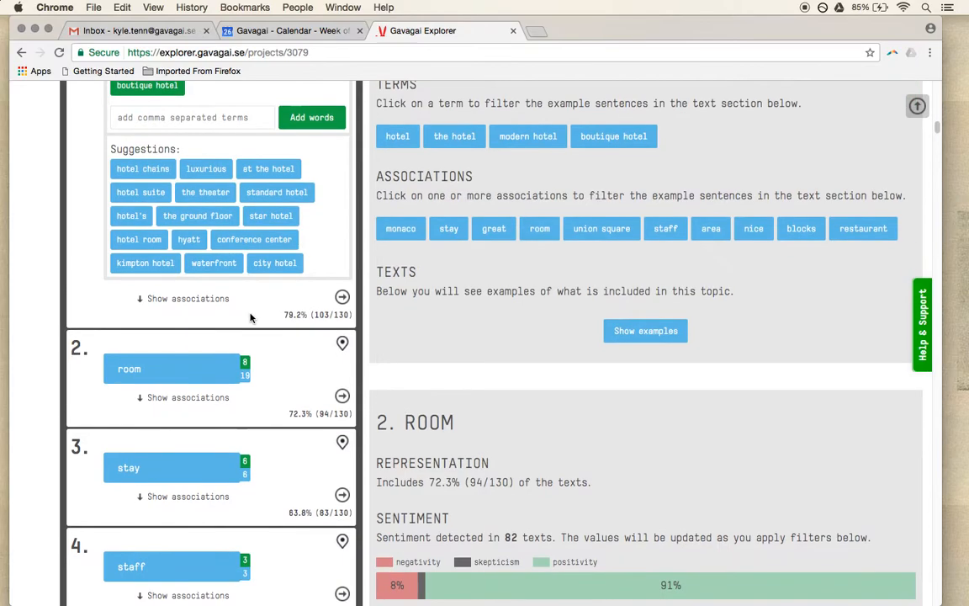
scroll(250, 318, "down", 6)
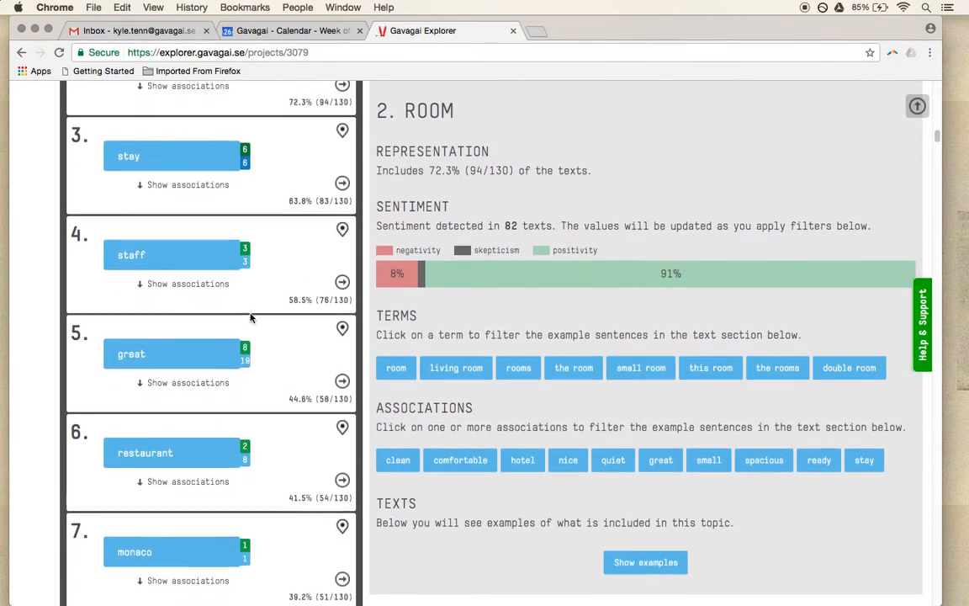
scroll(250, 318, "down", 6)
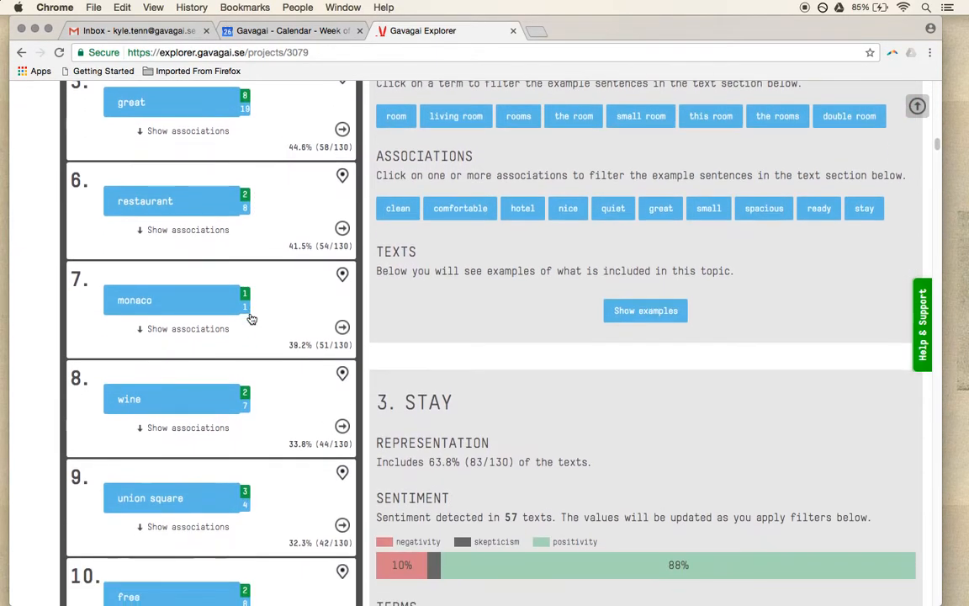
left_click(221, 269)
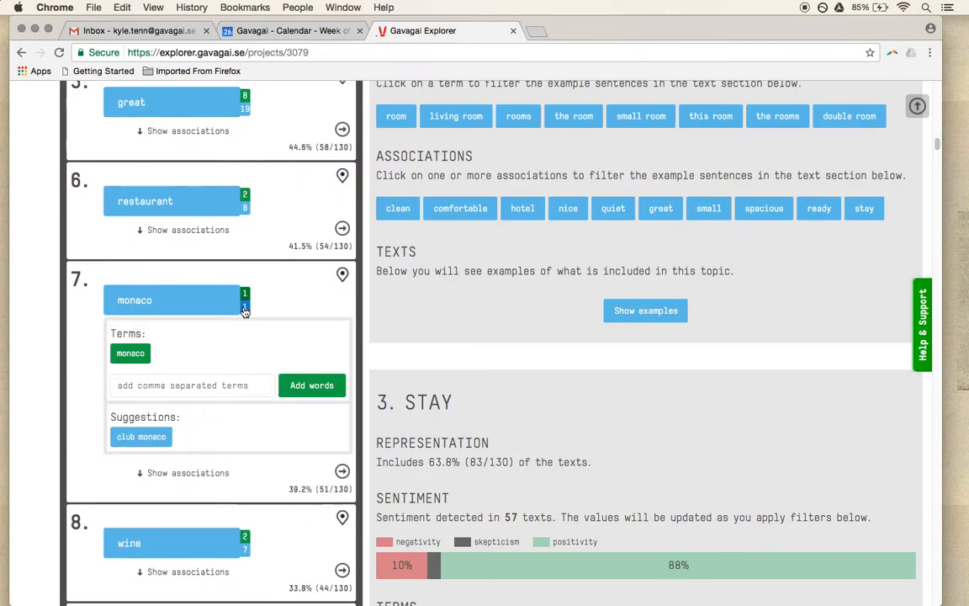
left_click(147, 352)
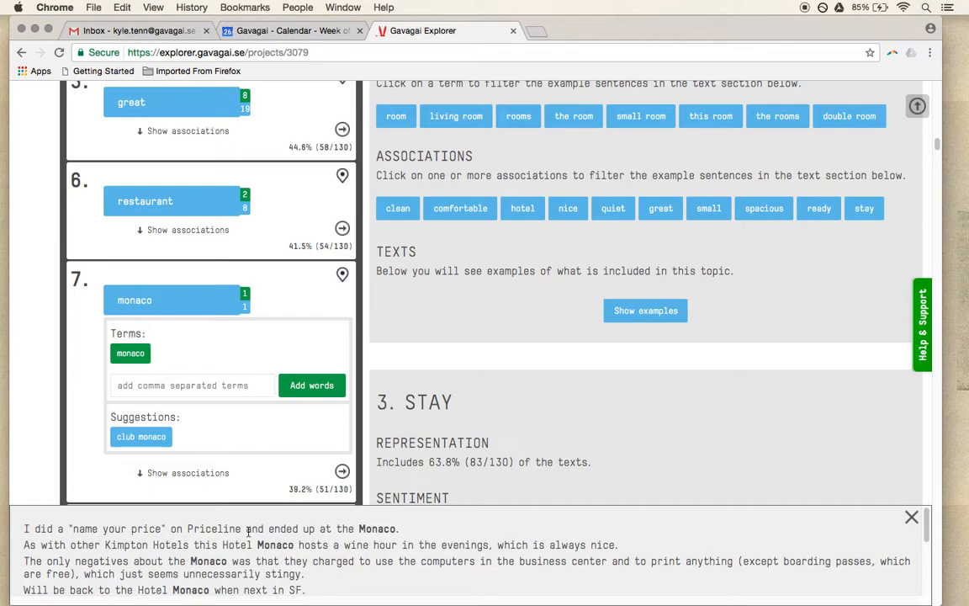
left_click(911, 516)
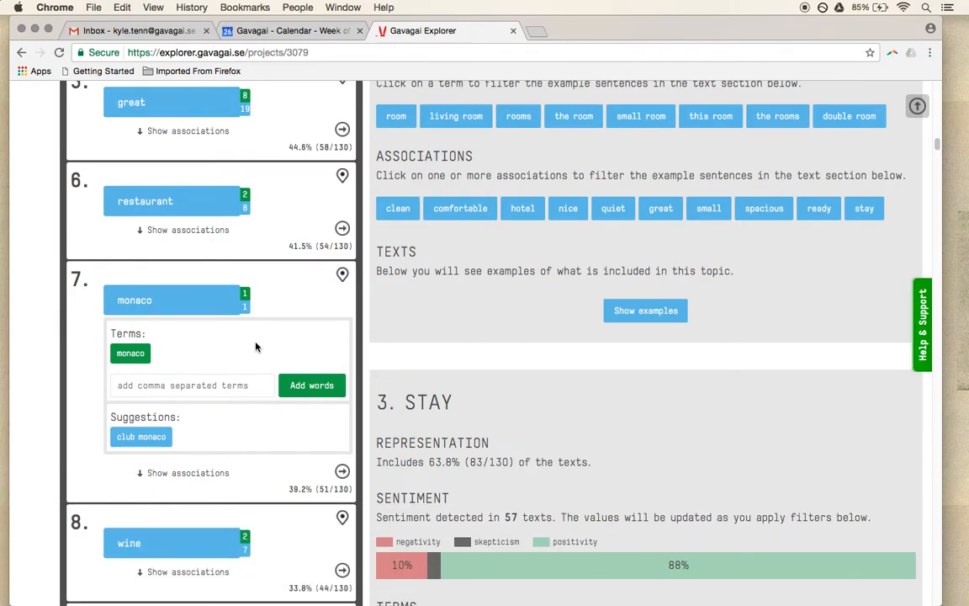
- Merge the monaco topic into the hotel topic
mouse_move(212, 301)
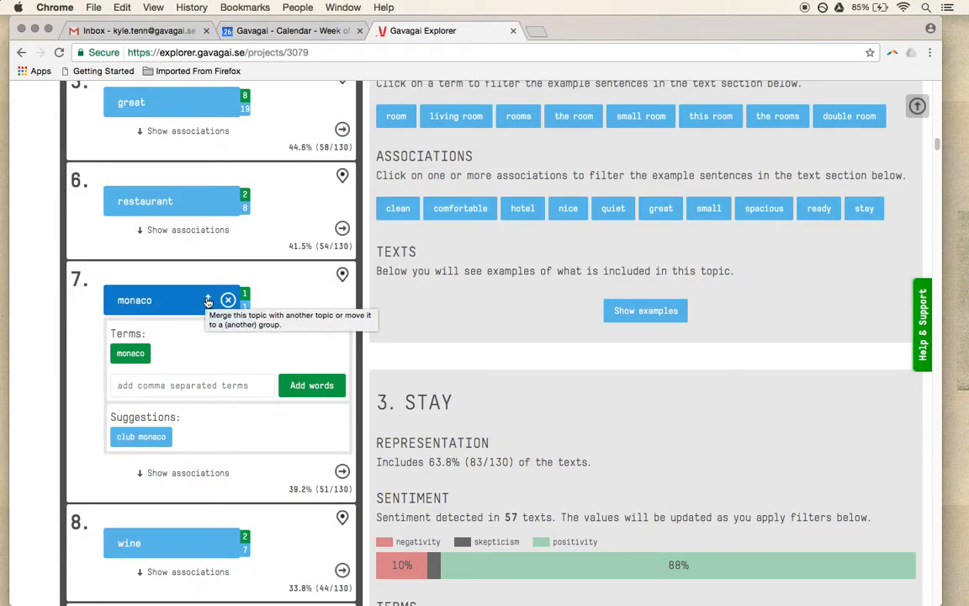
left_click(208, 301)
scroll(208, 301, "up", 10)
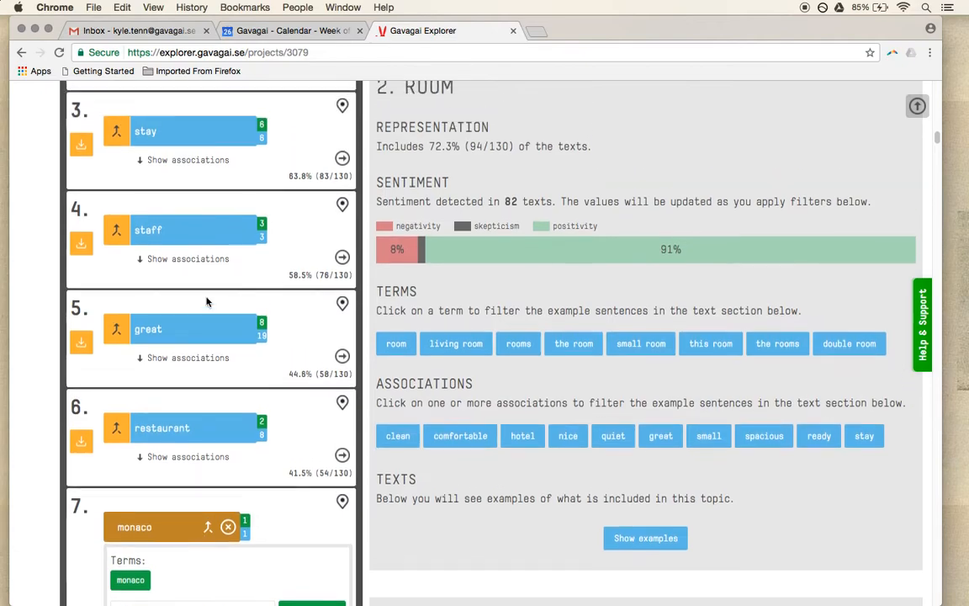
scroll(208, 301, "up", 2)
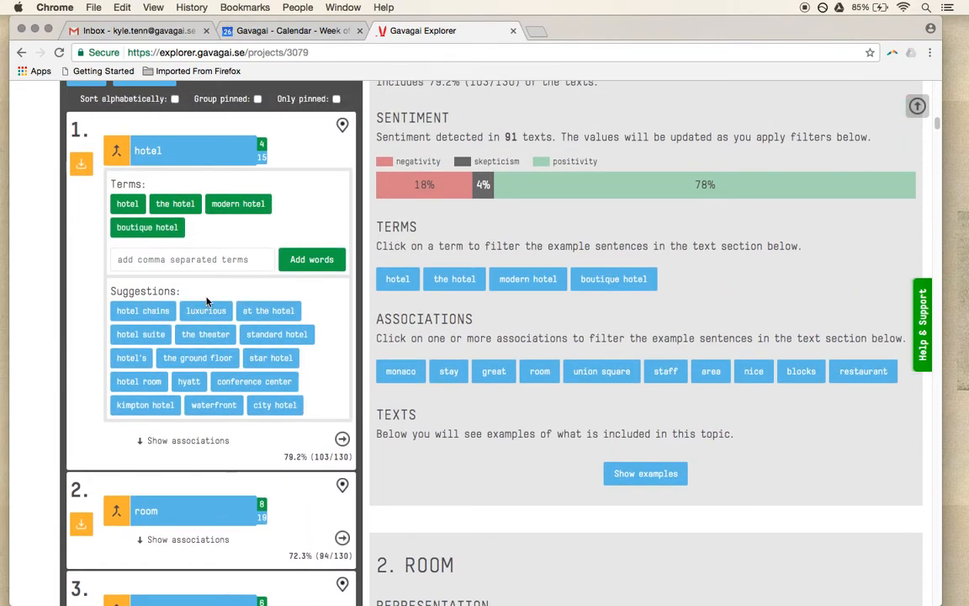
left_click(118, 157)
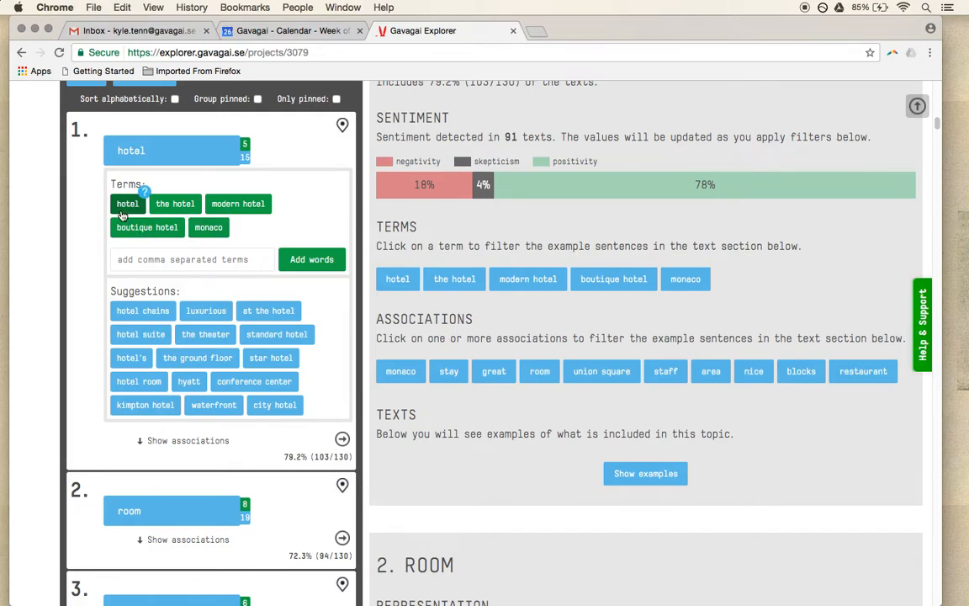
- Find the hotels topic further down the topic list and merge it into the hotel topic
mouse_move(131, 155)
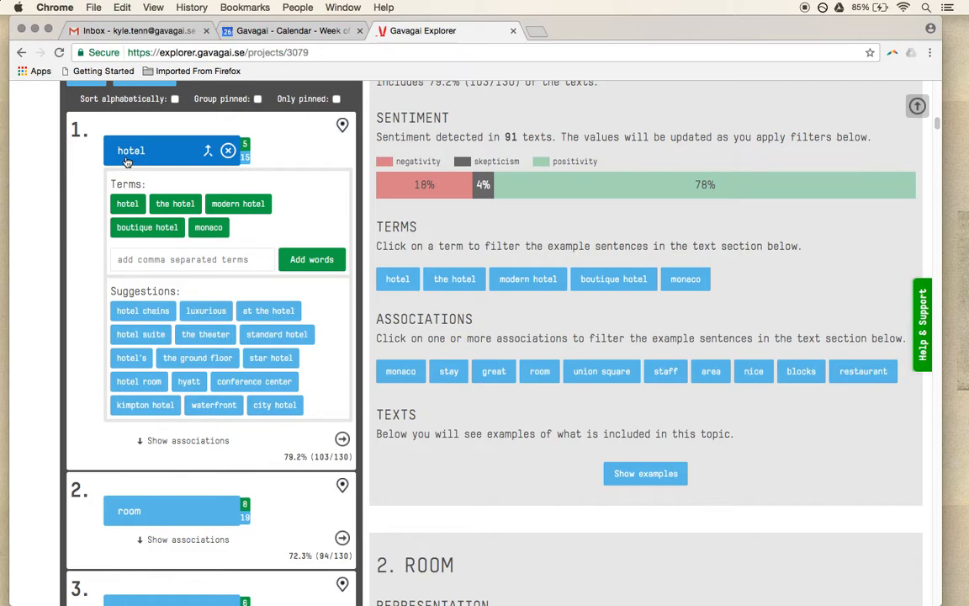
scroll(95, 311, "down", 2)
scroll(95, 310, "down", 2)
scroll(95, 310, "up", 3)
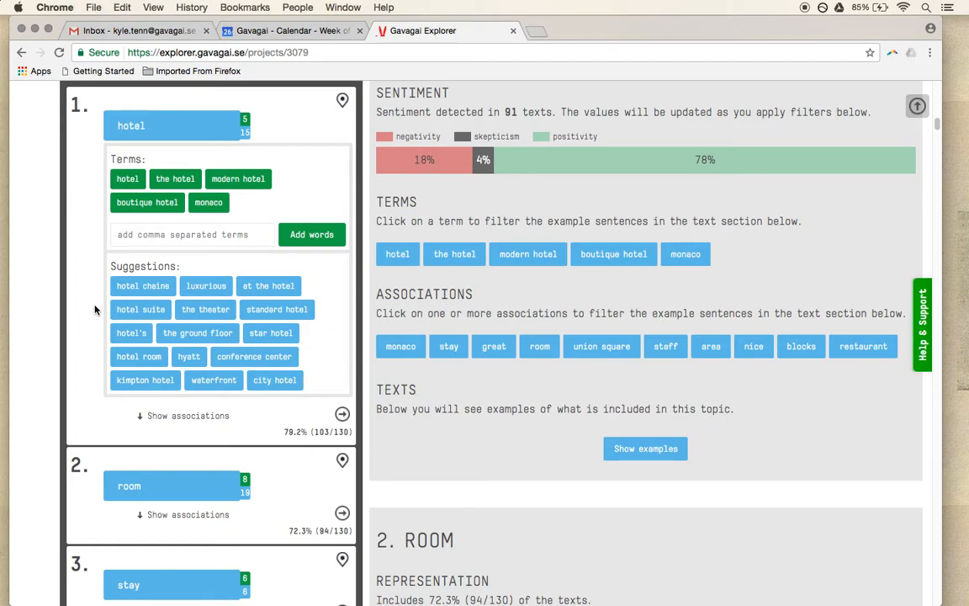
scroll(95, 311, "down", 10)
scroll(95, 311, "down", 20)
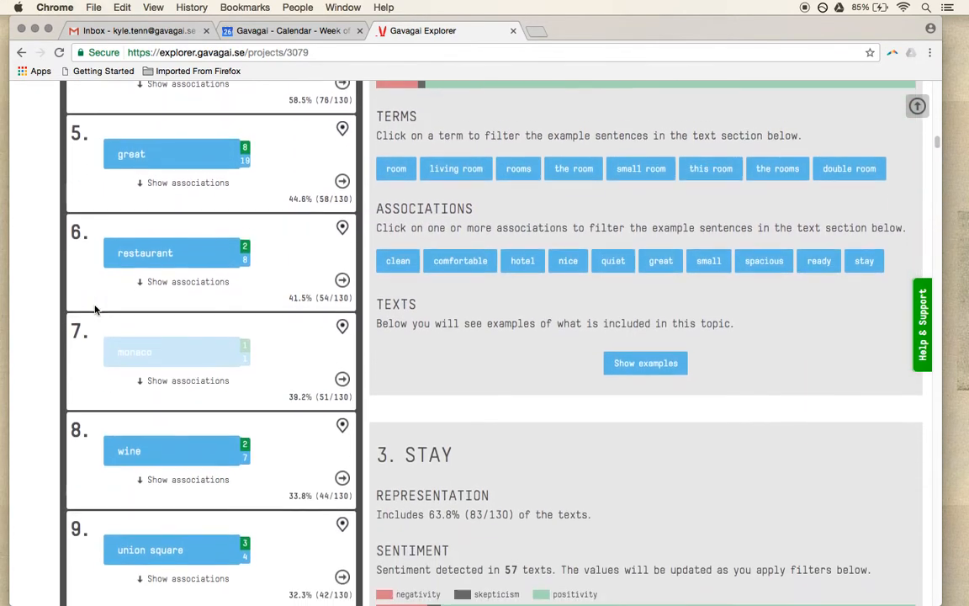
scroll(96, 310, "down", 13)
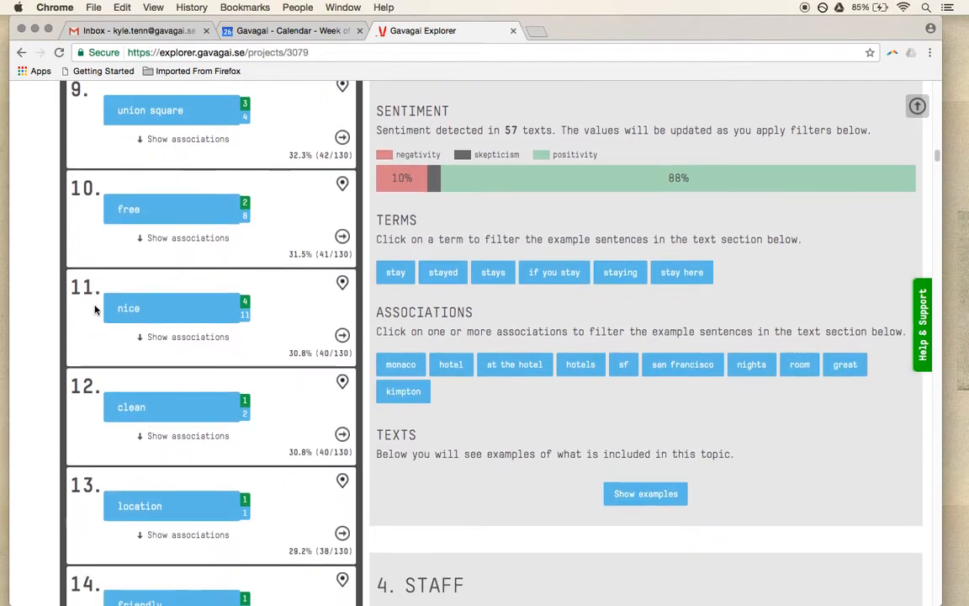
scroll(95, 310, "down", 14)
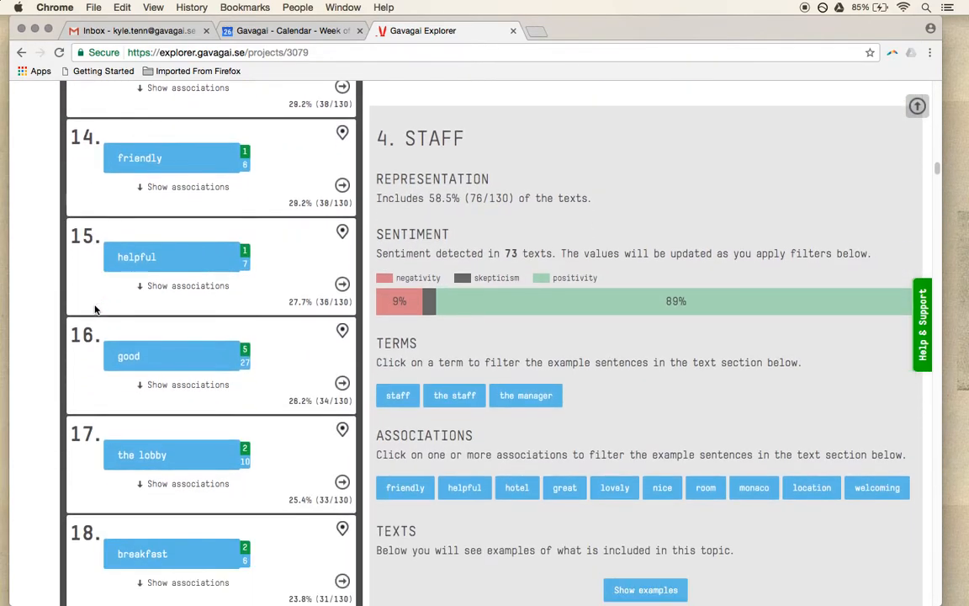
scroll(95, 311, "down", 11)
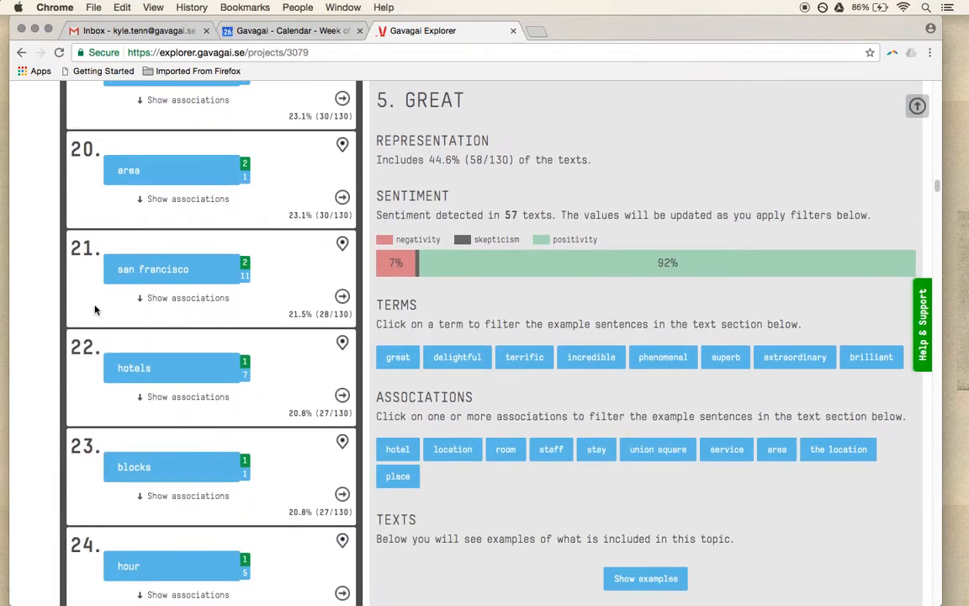
mouse_move(211, 371)
left_click(208, 372)
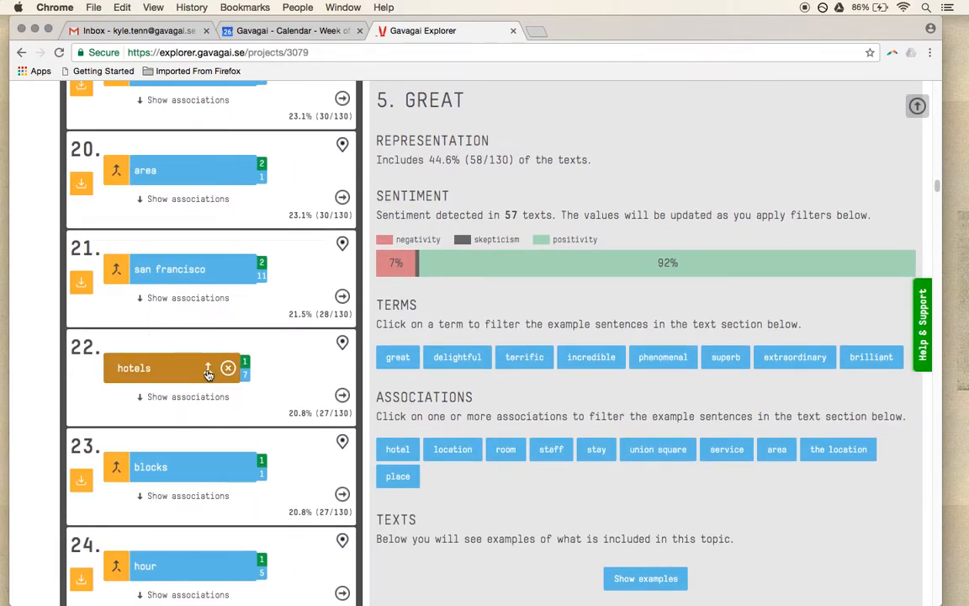
scroll(208, 376, "up", 3)
scroll(208, 375, "up", 15)
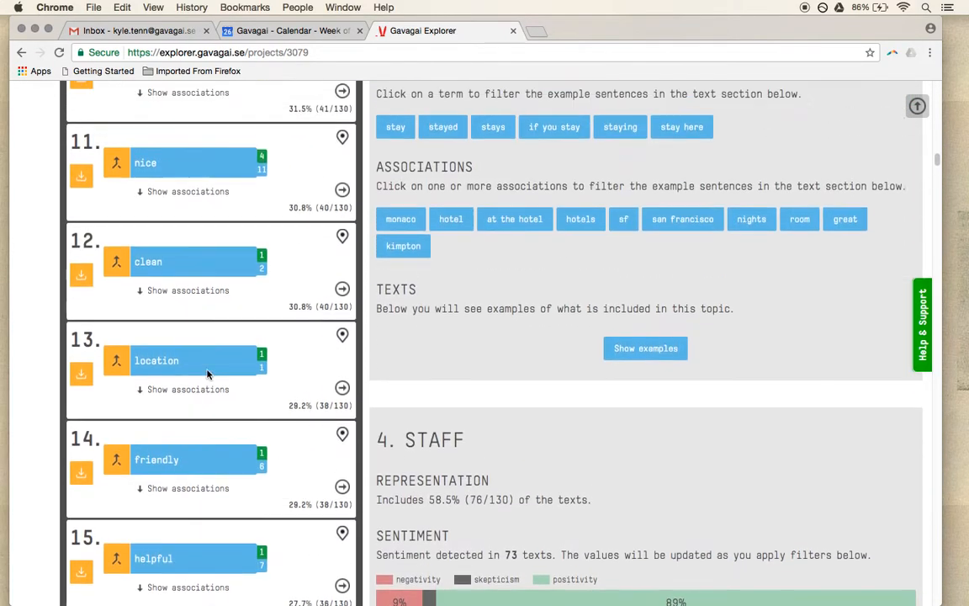
scroll(208, 373, "up", 10)
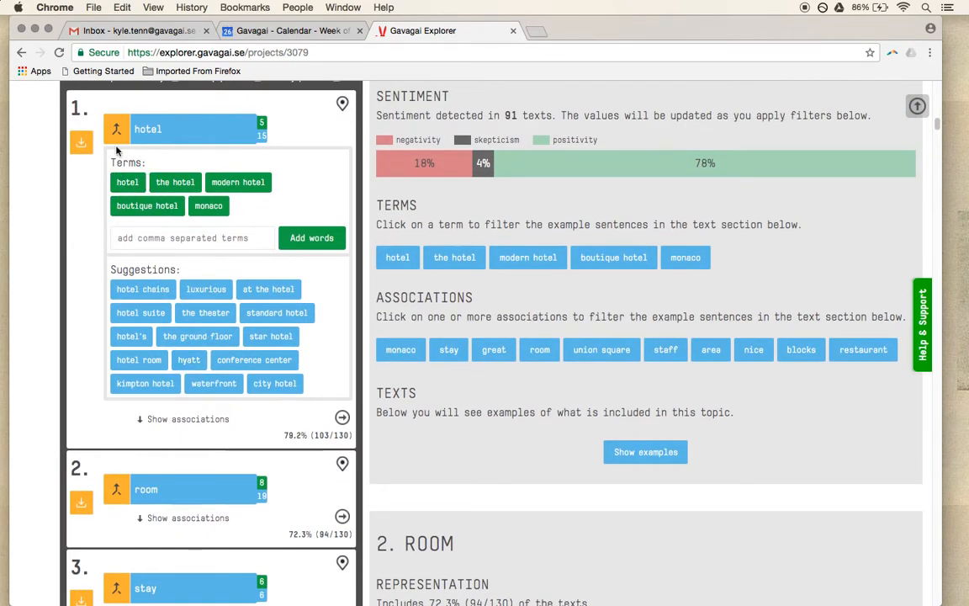
left_click(116, 129)
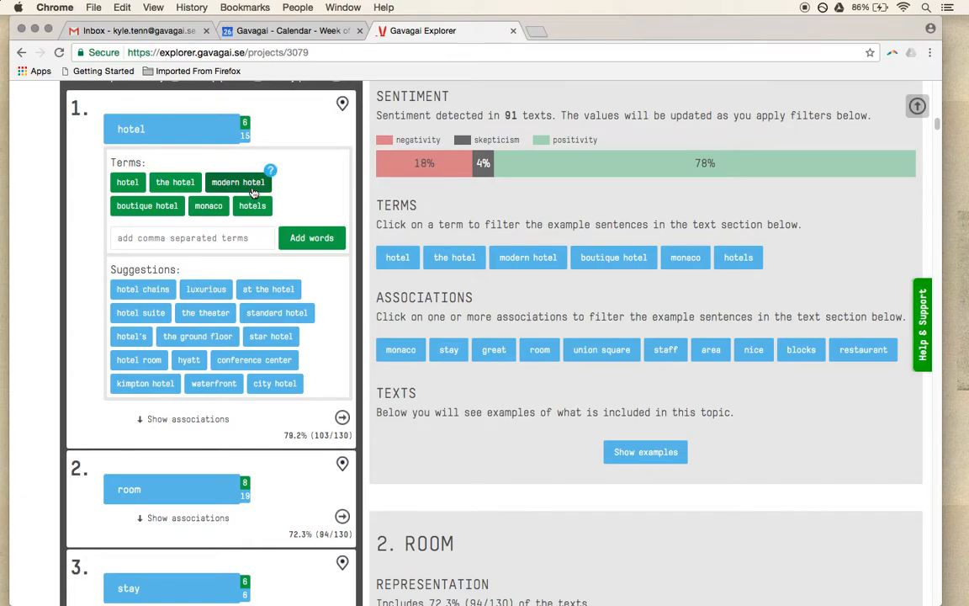
- Remove the hotel topic from the topic list
mouse_move(228, 131)
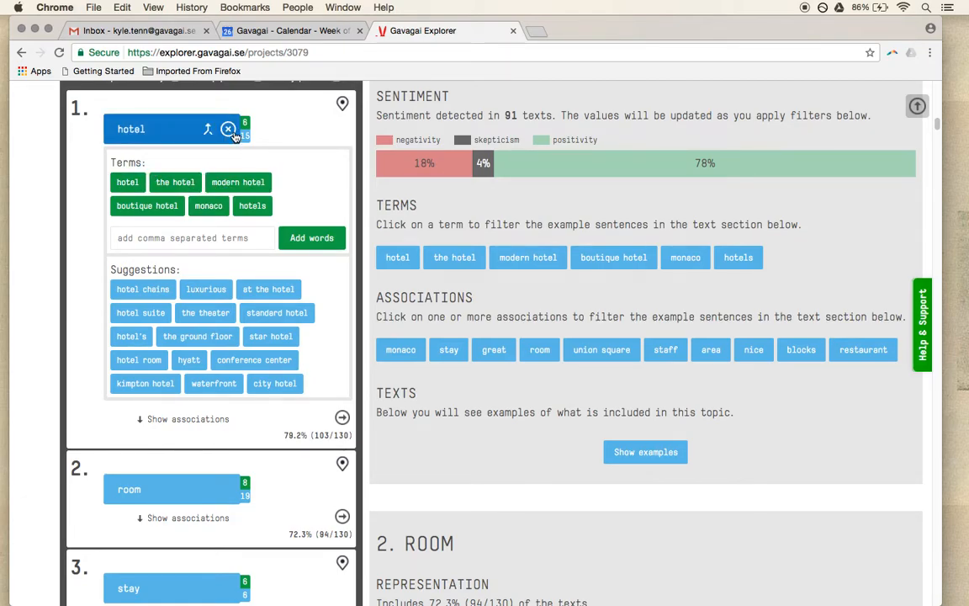
left_click(228, 130)
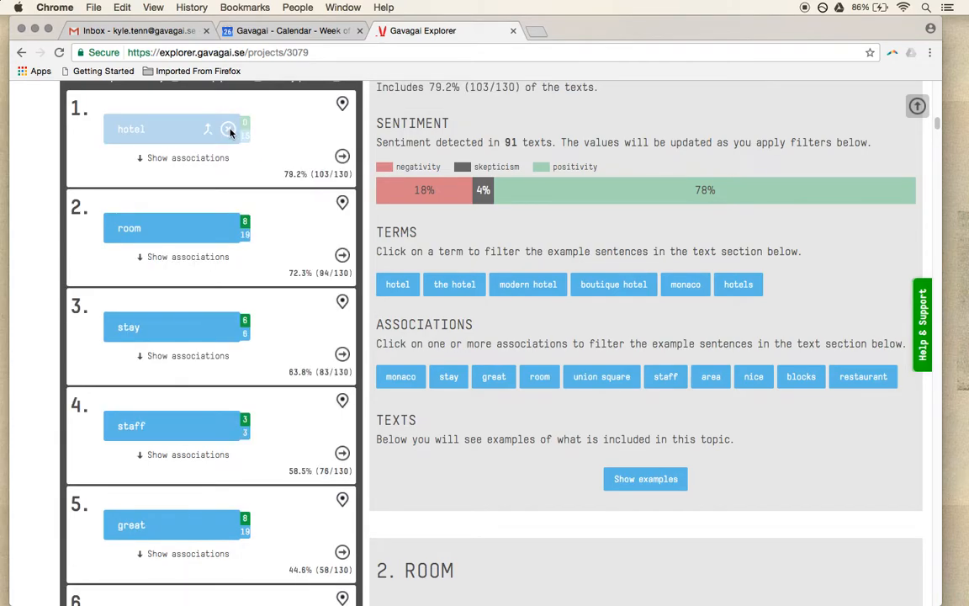
scroll(232, 133, "up", 1)
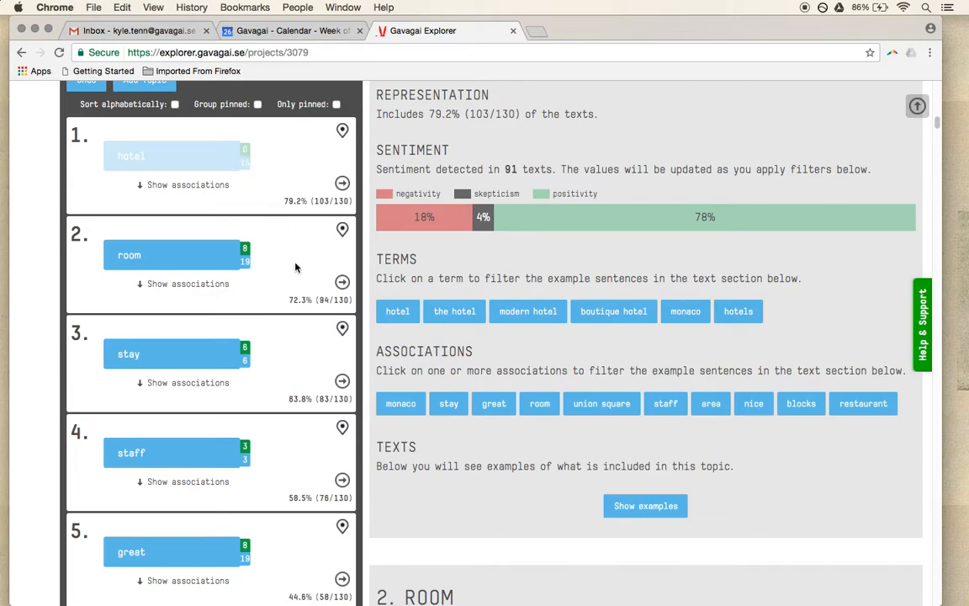
- Expand the union square topic to show its terms and rename the topic "Tourist Destinations"
scroll(298, 283, "down", 2)
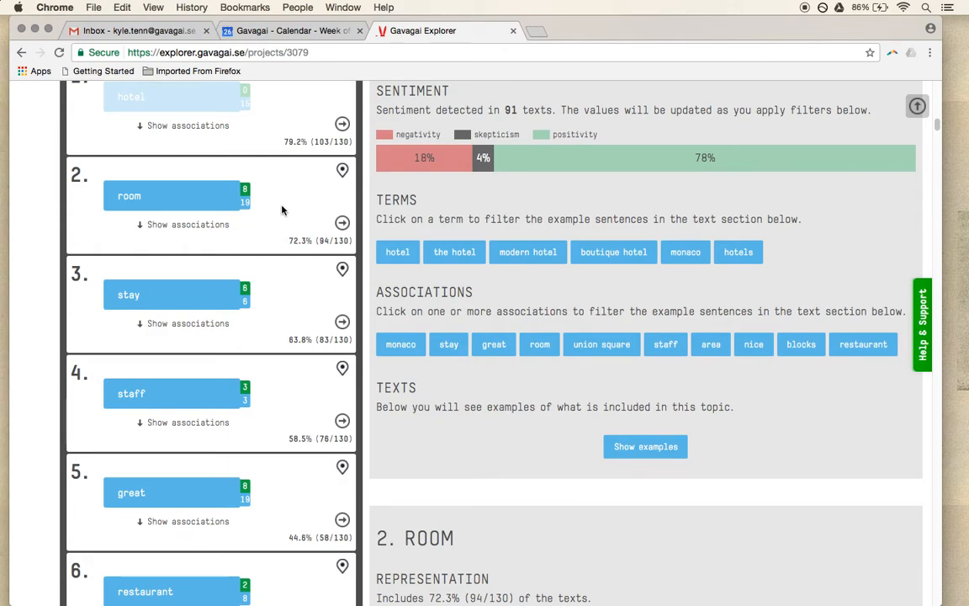
scroll(282, 210, "down", 1)
scroll(282, 210, "down", 5)
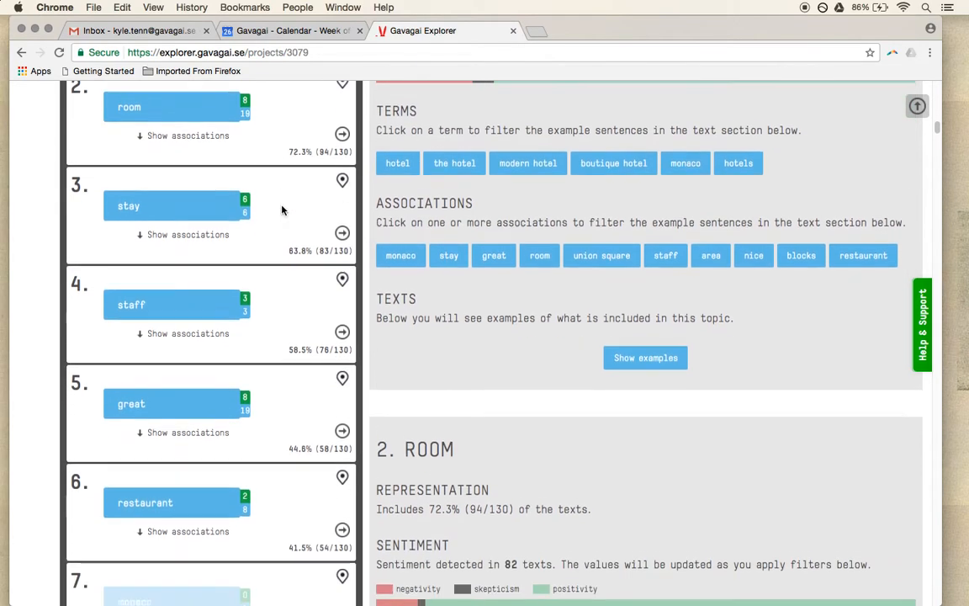
scroll(282, 210, "down", 5)
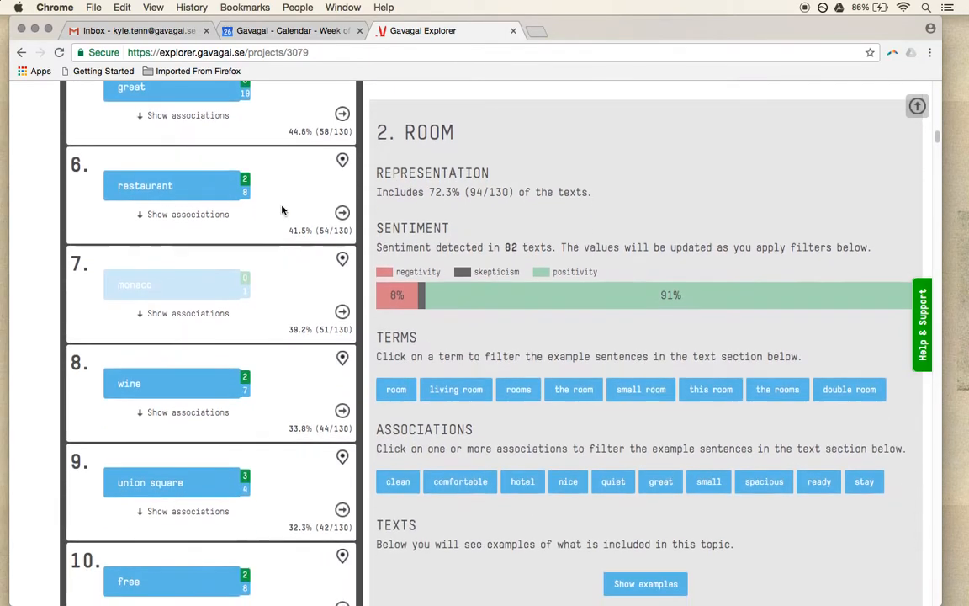
scroll(282, 210, "down", 3)
scroll(282, 210, "down", 1)
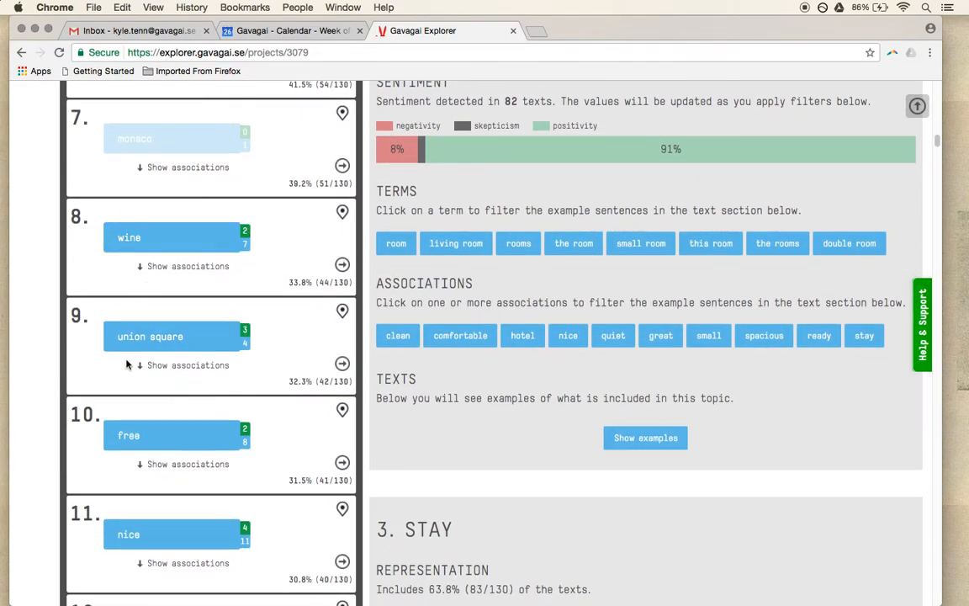
left_click(245, 337)
scroll(249, 352, "down", 1)
scroll(249, 351, "down", 2)
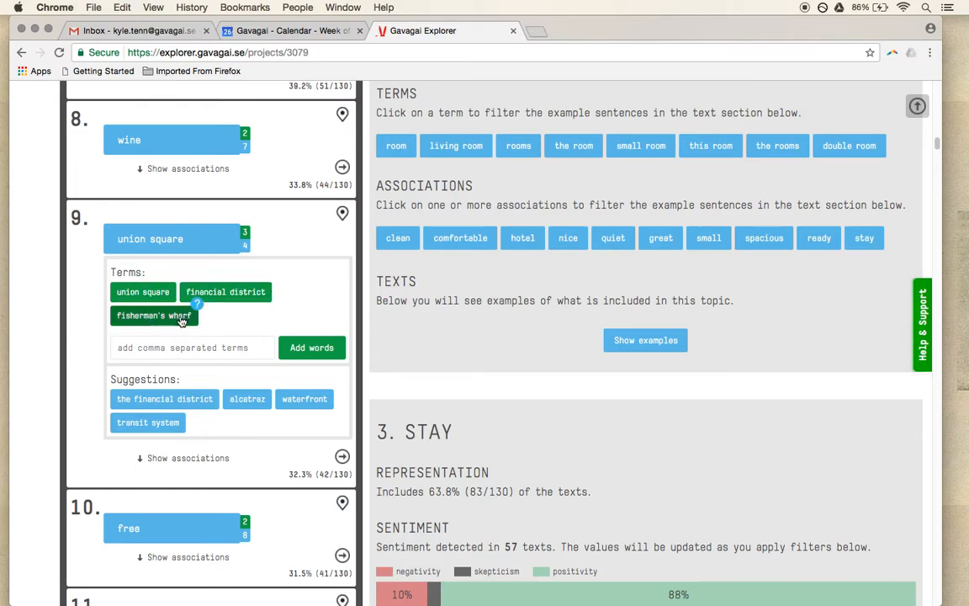
double_click(181, 242)
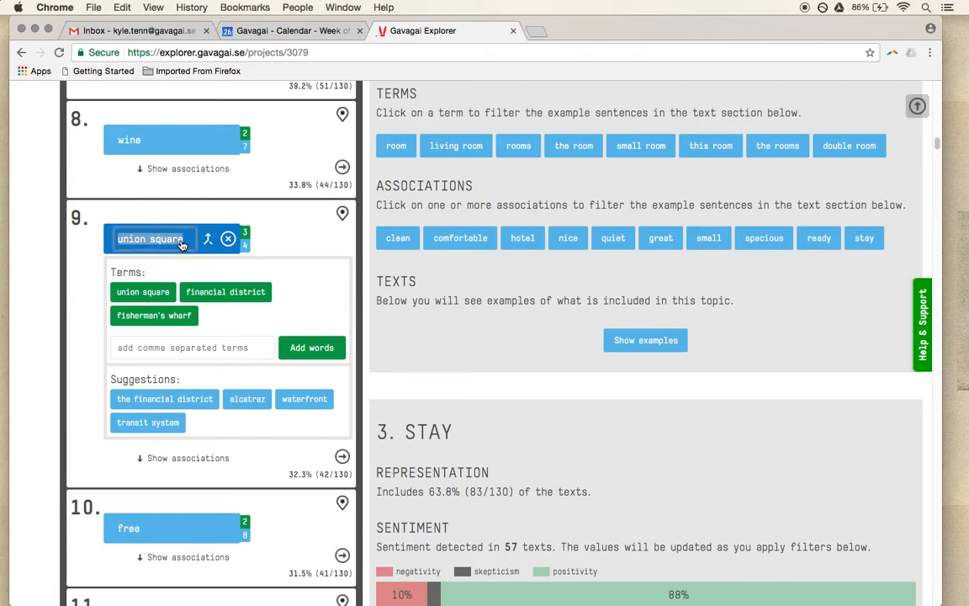
type("Tourist Destinations")
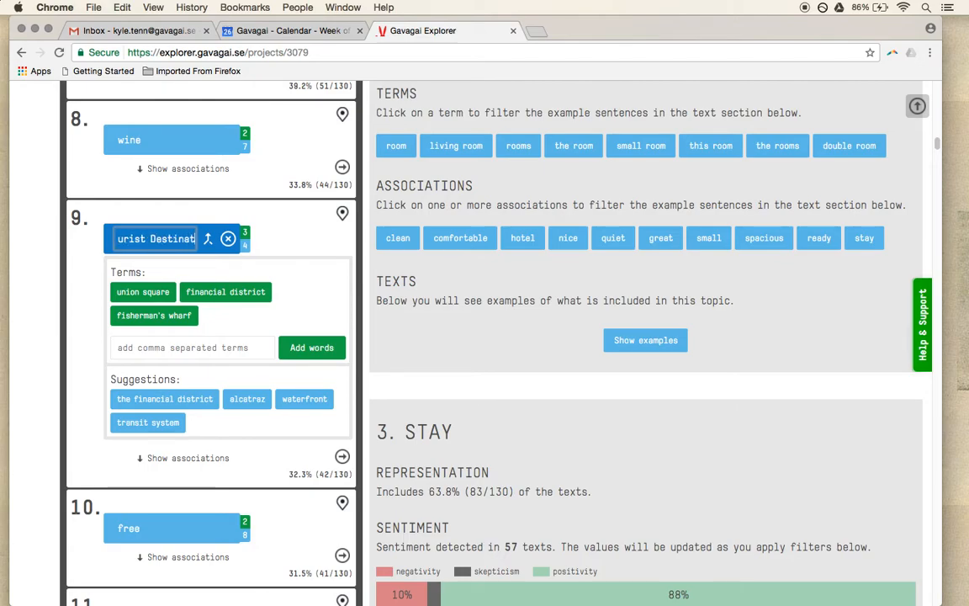
key("Return")
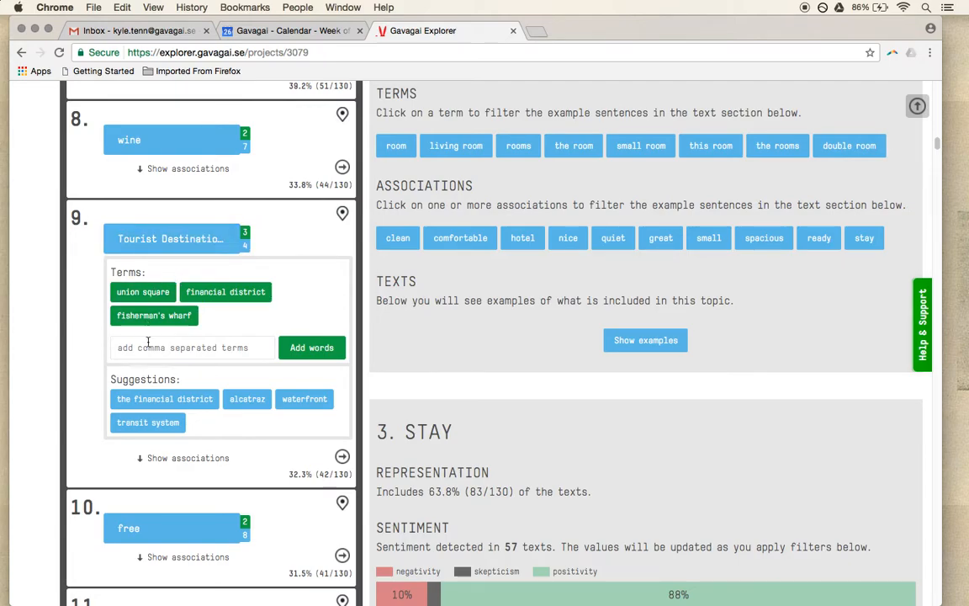
- Add the suggestions "the financial district", "alcatraz" and "waterfront" and the custom term "china town" to the Tourist Destinations topic
left_click(160, 400)
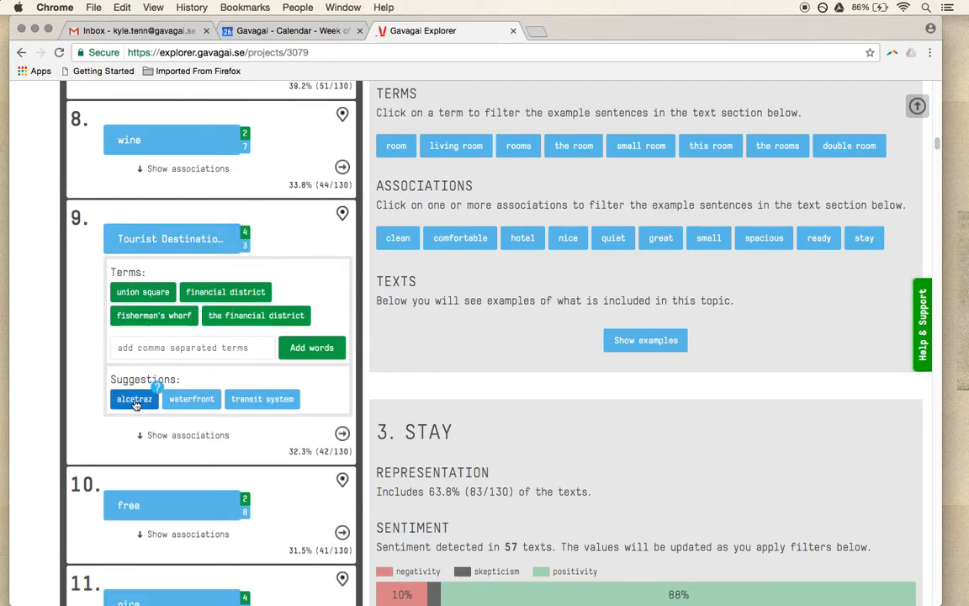
left_click(134, 398)
left_click(143, 430)
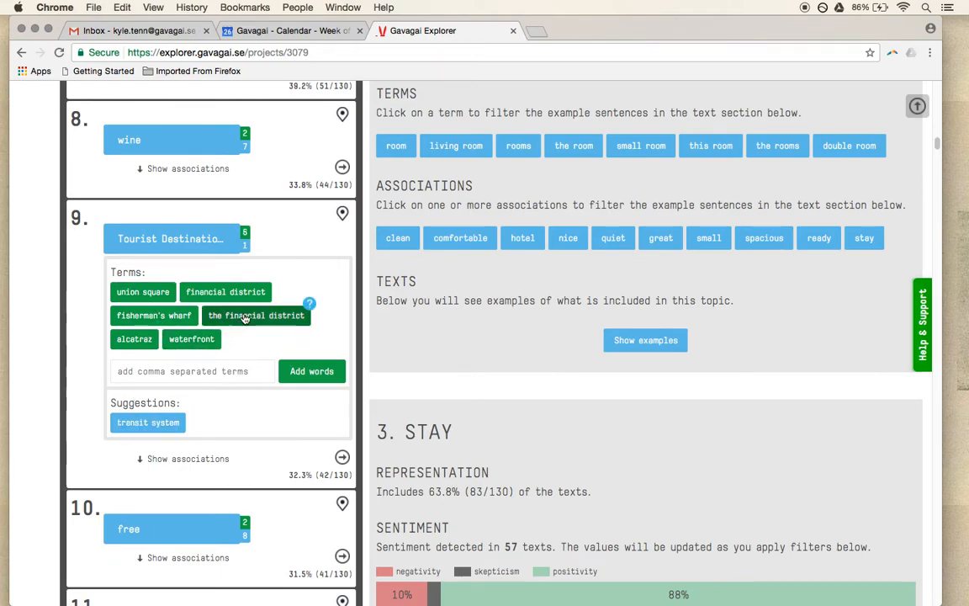
left_click(161, 376)
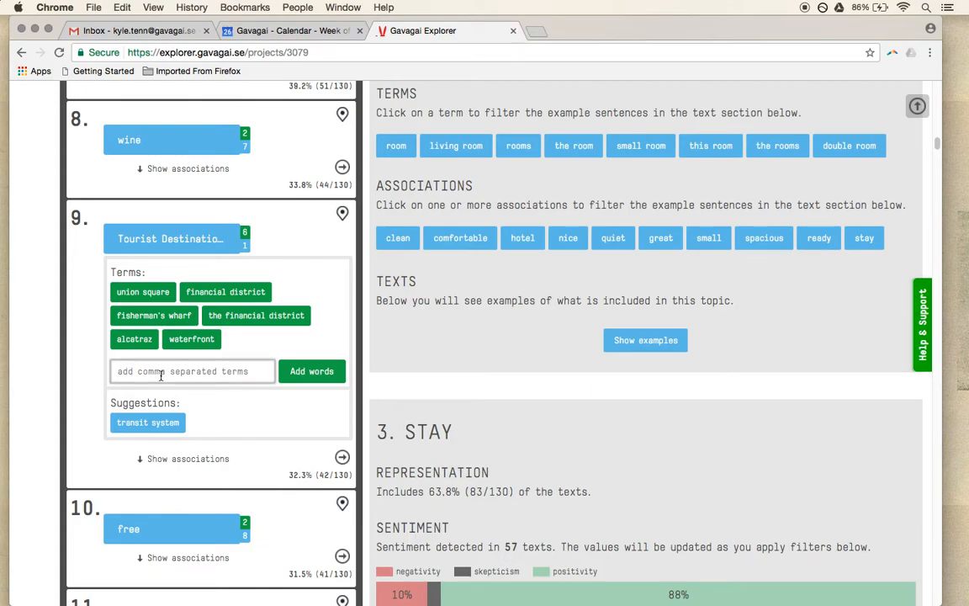
type("china town")
key("Return")
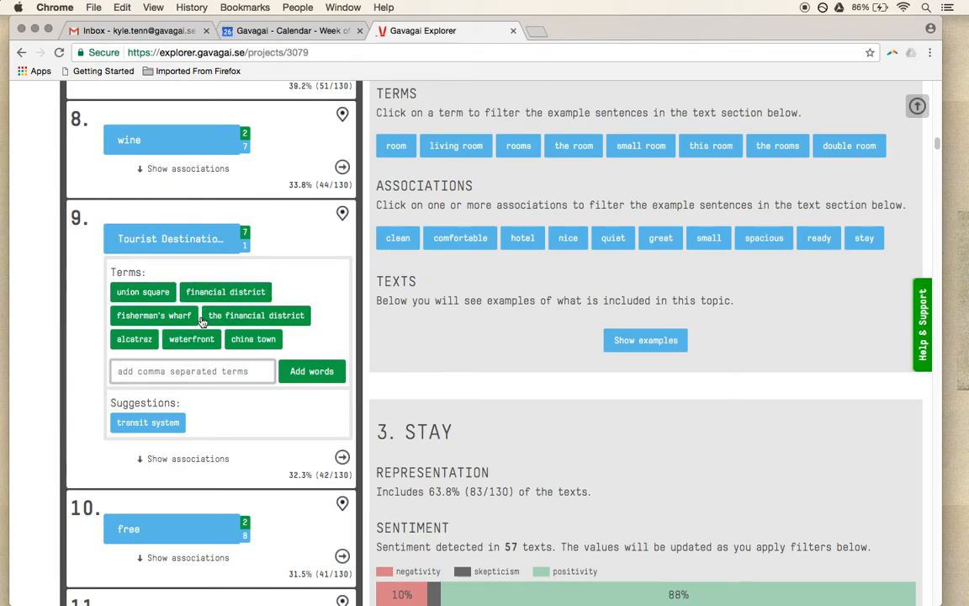
- Explore the texts again to apply the topic changes
mouse_move(169, 231)
scroll(270, 240, "up", 5)
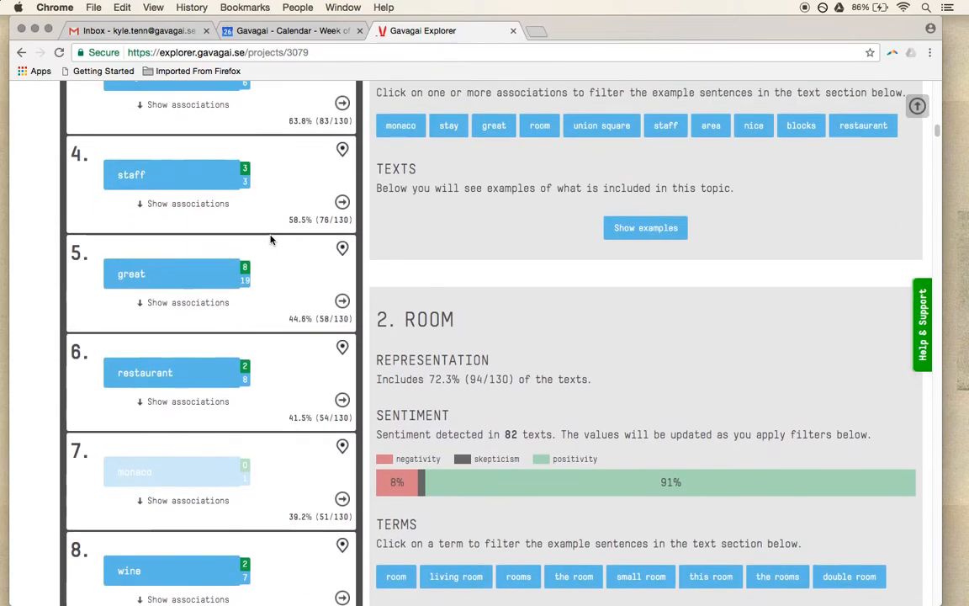
scroll(270, 240, "up", 8)
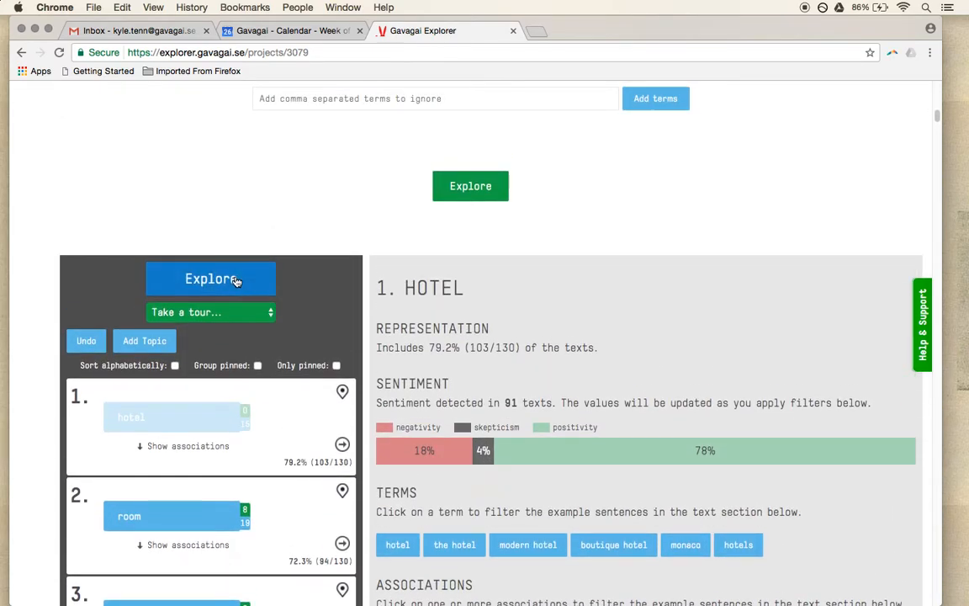
scroll(237, 282, "down", 3)
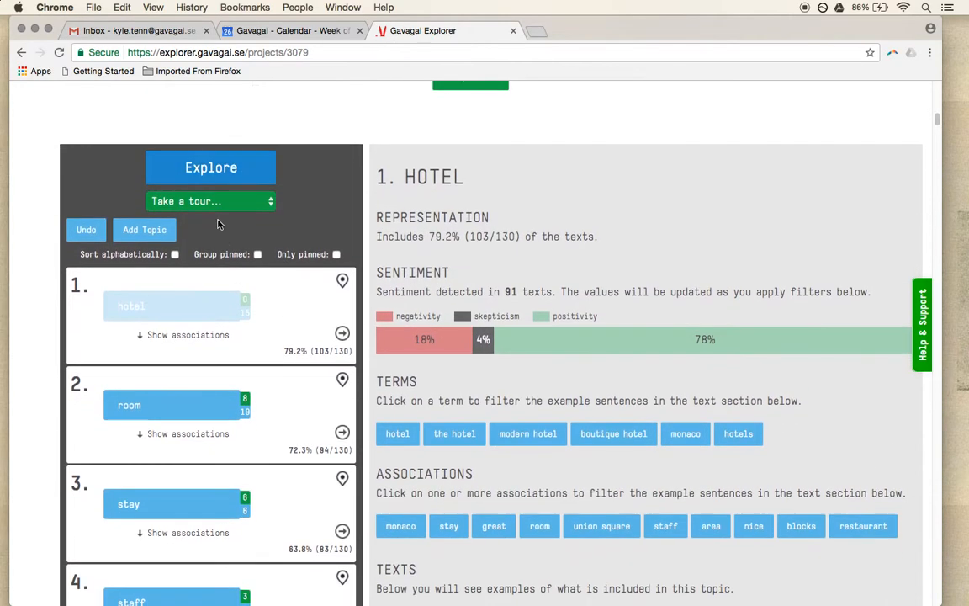
left_click(192, 169)
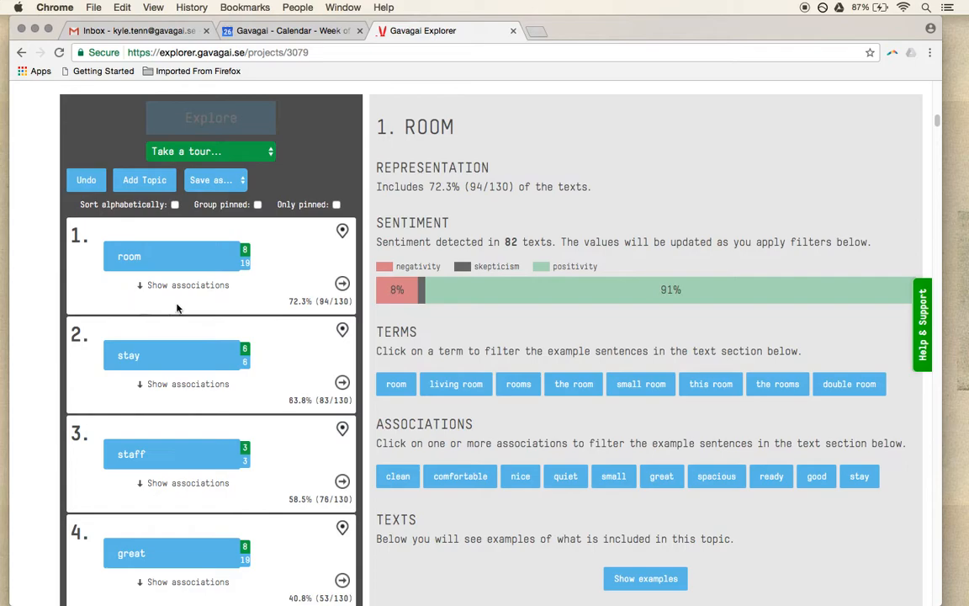
- Add the suggested terms "two rooms", "in the room", "hotel room" and "in my room" to the room topic and pin the topic
left_click(246, 252)
scroll(244, 252, "down", 2)
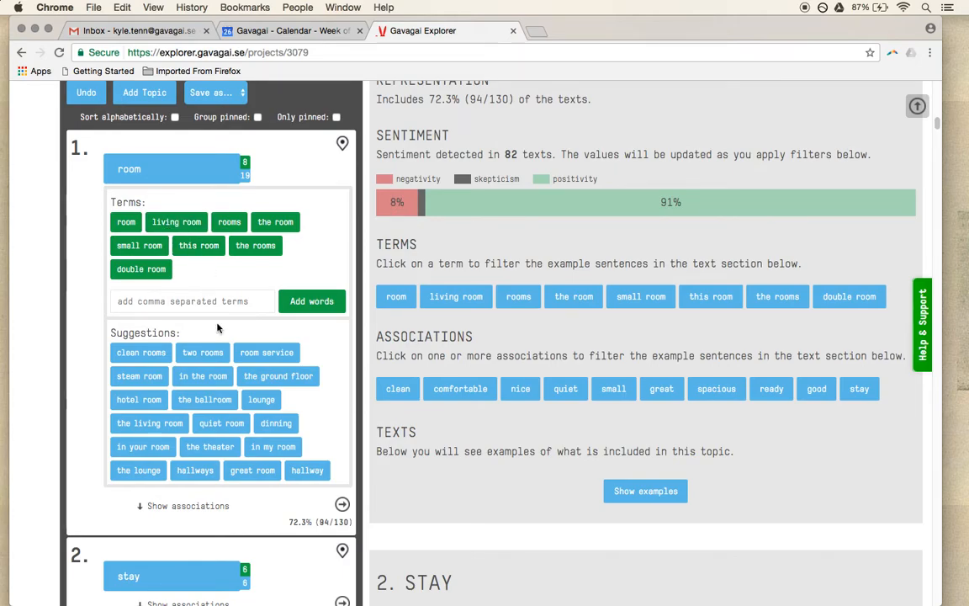
left_click(210, 355)
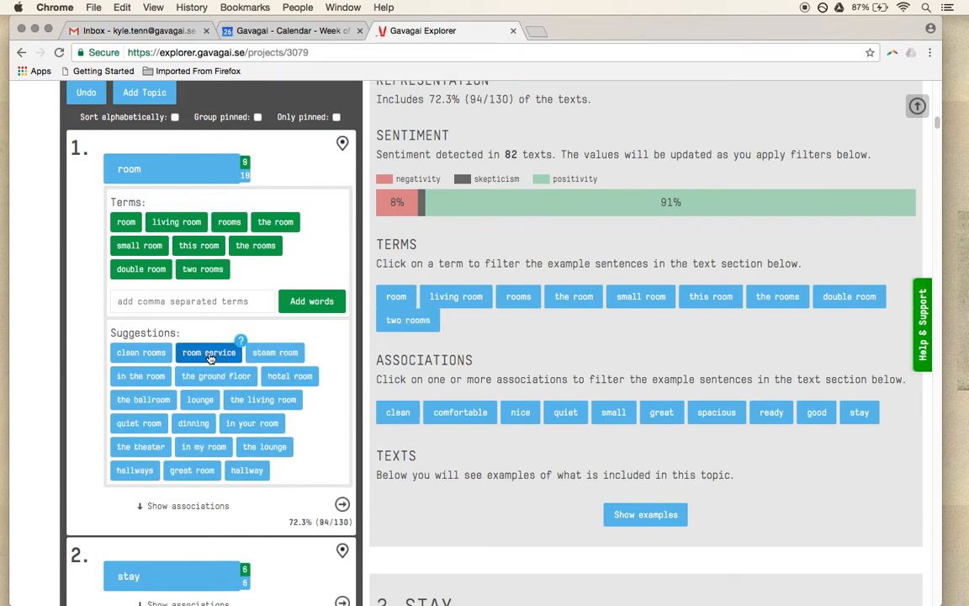
left_click(152, 378)
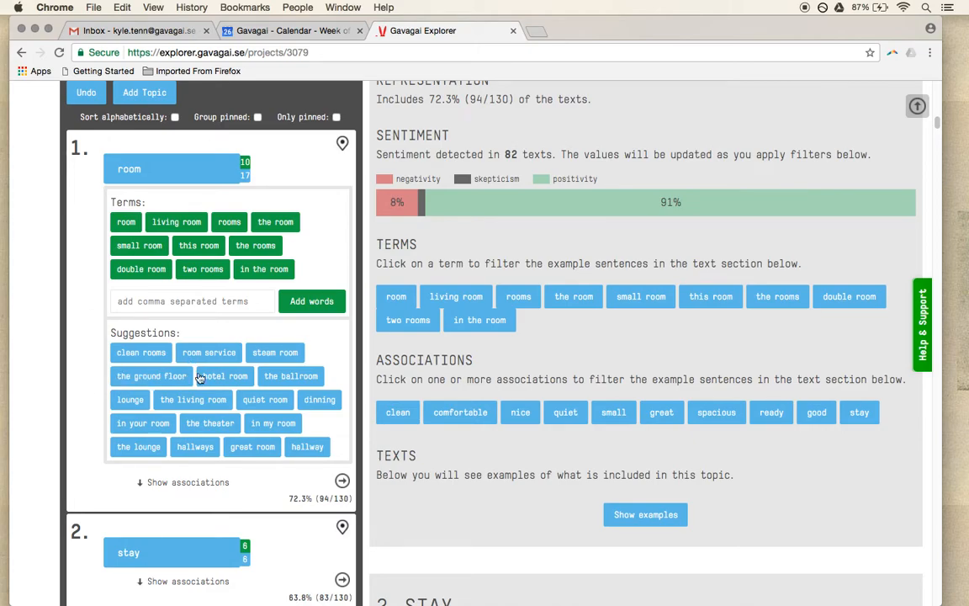
left_click(224, 376)
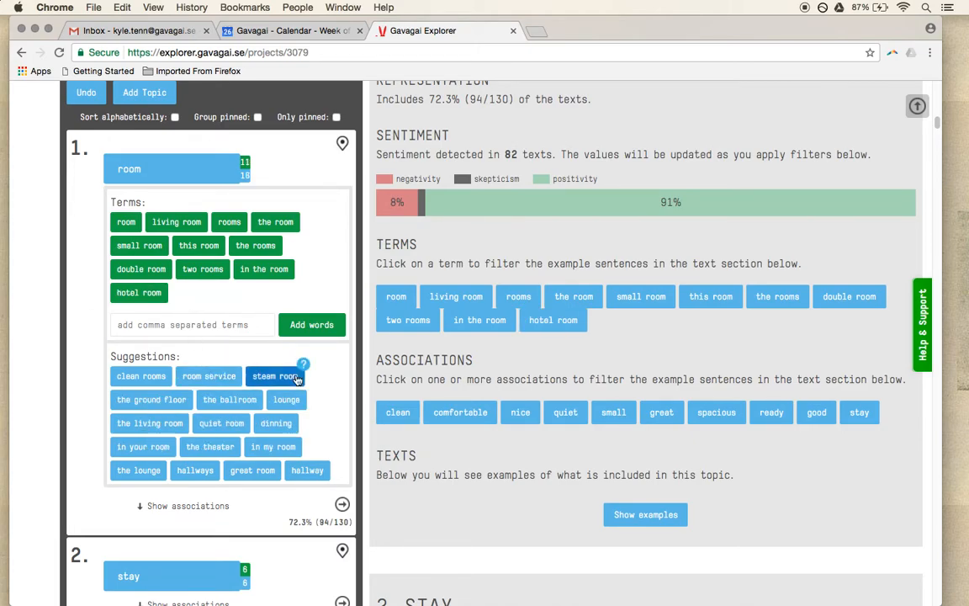
left_click(267, 455)
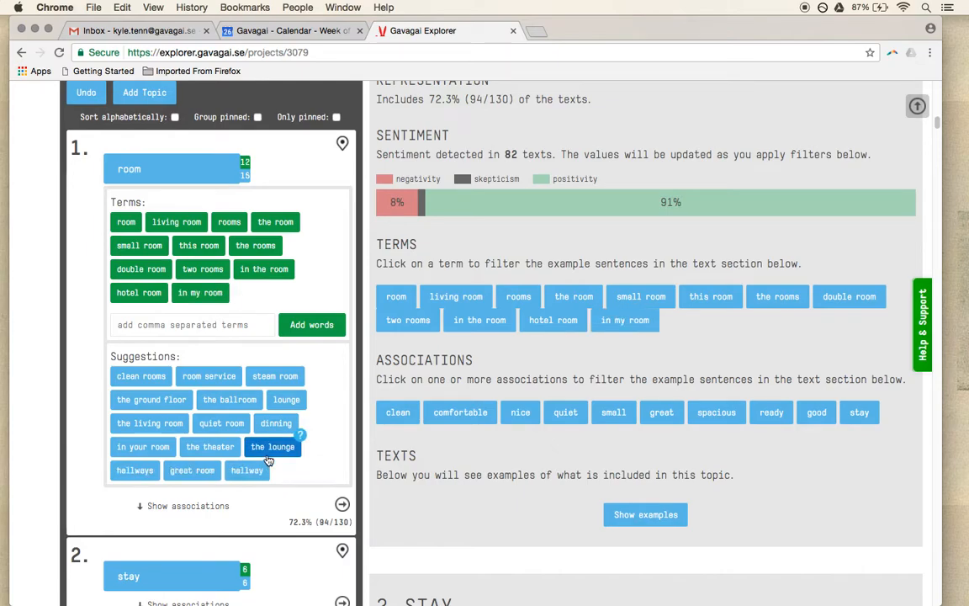
left_click(342, 145)
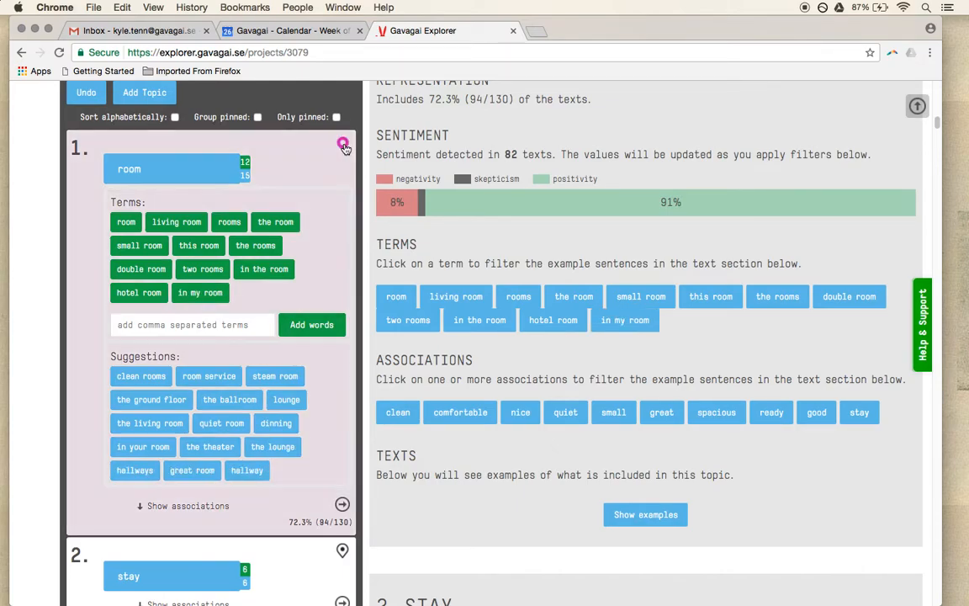
- Open the details of the room topic and filter its example sentences by the term "room"
left_click(342, 507)
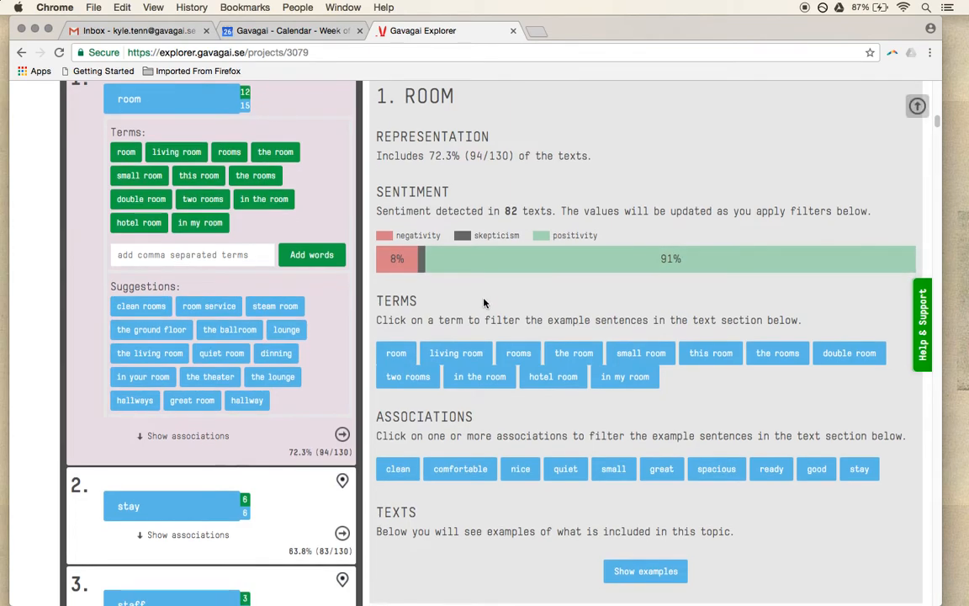
scroll(478, 286, "down", 2)
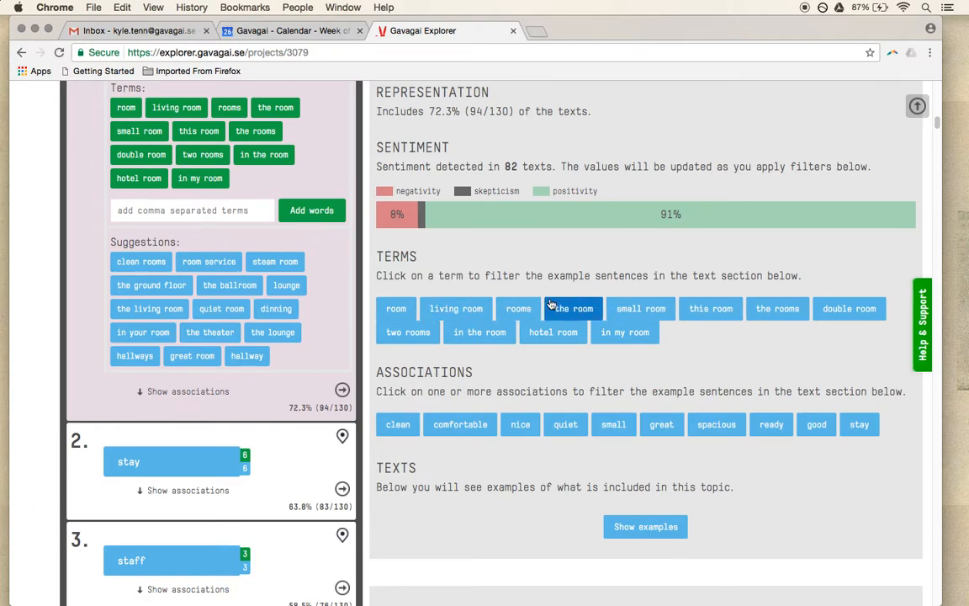
left_click(398, 308)
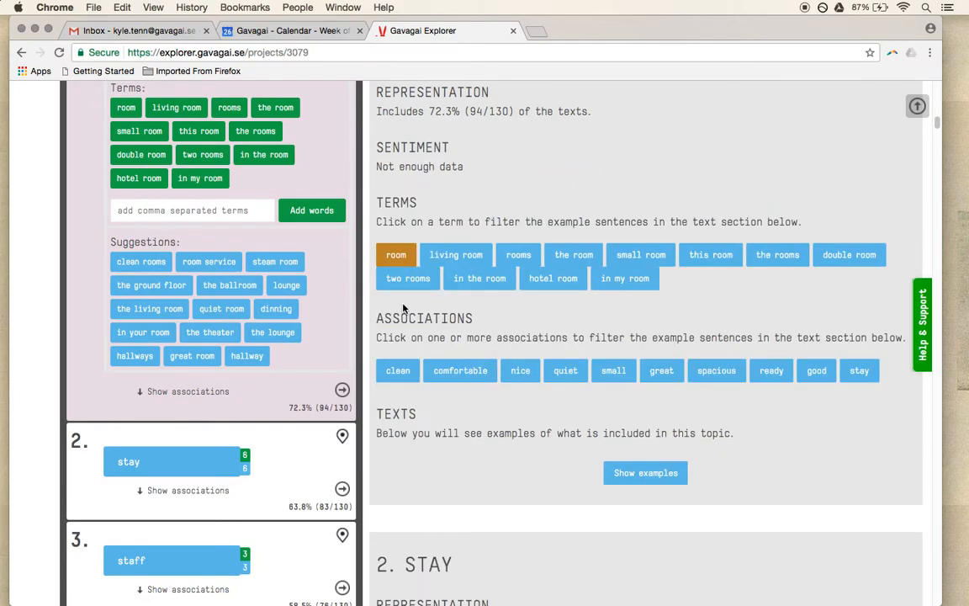
scroll(625, 364, "down", 1)
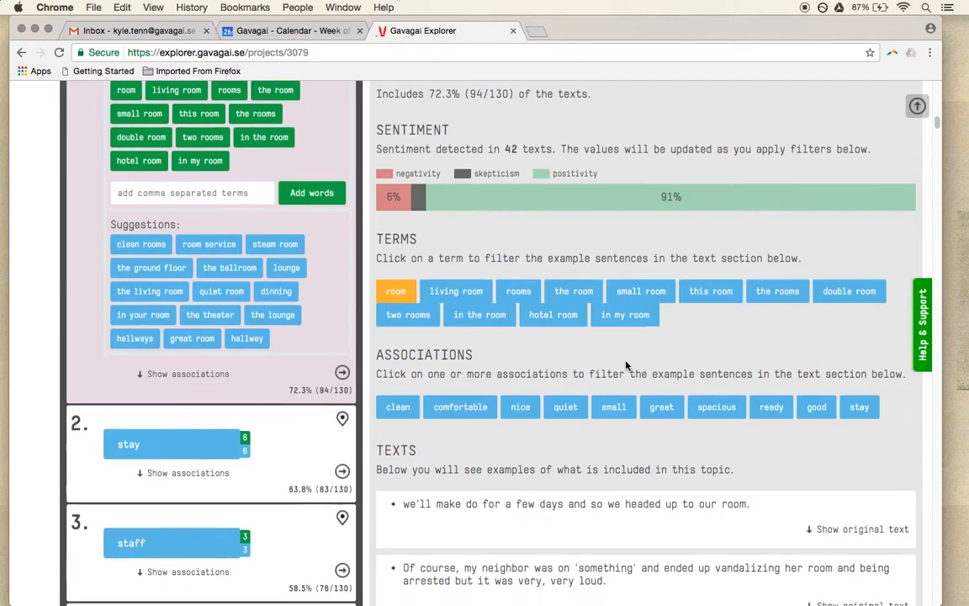
scroll(625, 364, "down", 3)
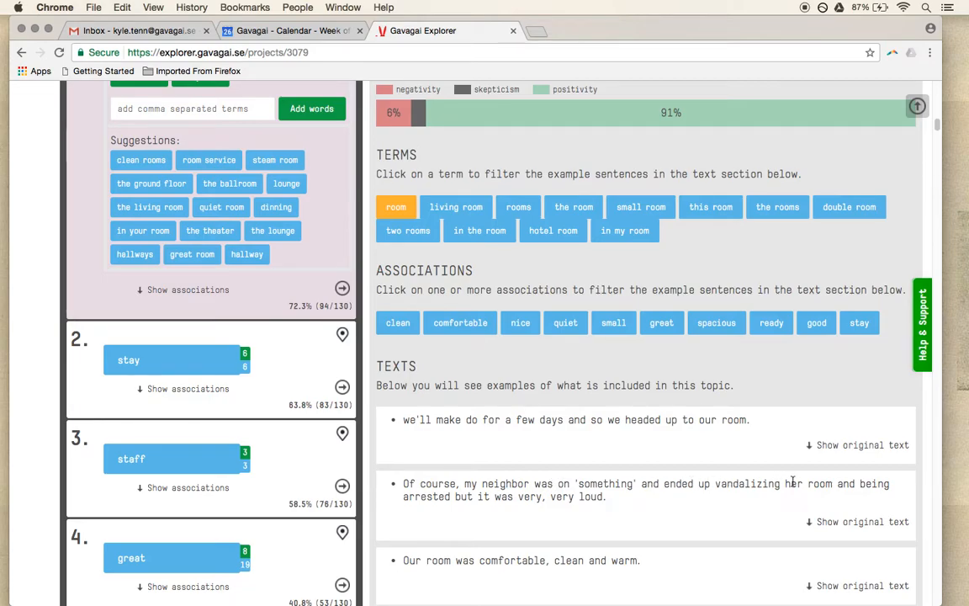
- Read the original text behind the room topic's first example sentence and collapse it again
left_click(834, 453)
scroll(808, 471, "down", 3)
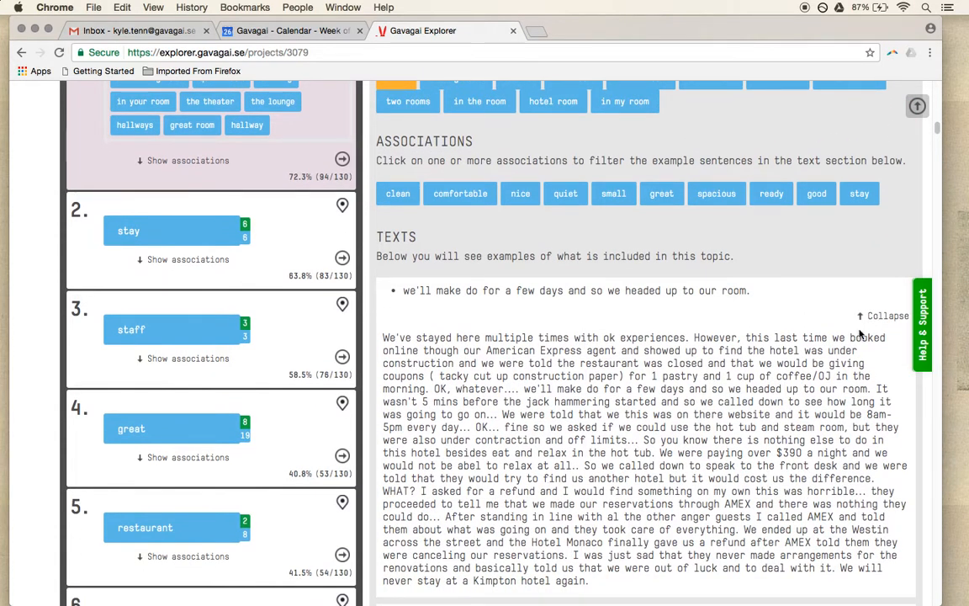
left_click(875, 318)
scroll(841, 320, "up", 5)
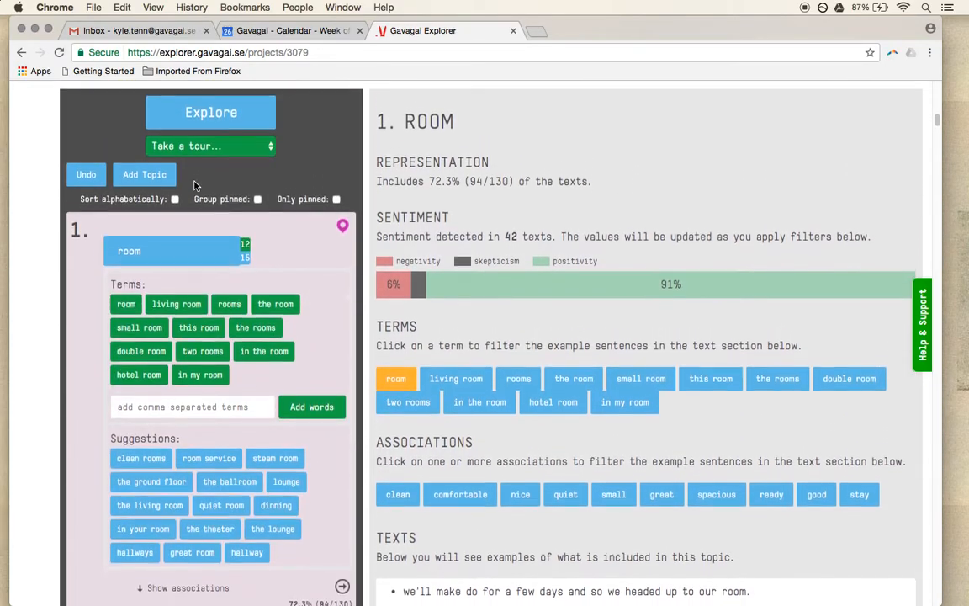
- Expand the staff topic's terms and add the suggestions "general staff" and "great staff"
scroll(194, 185, "down", 5)
scroll(194, 185, "down", 4)
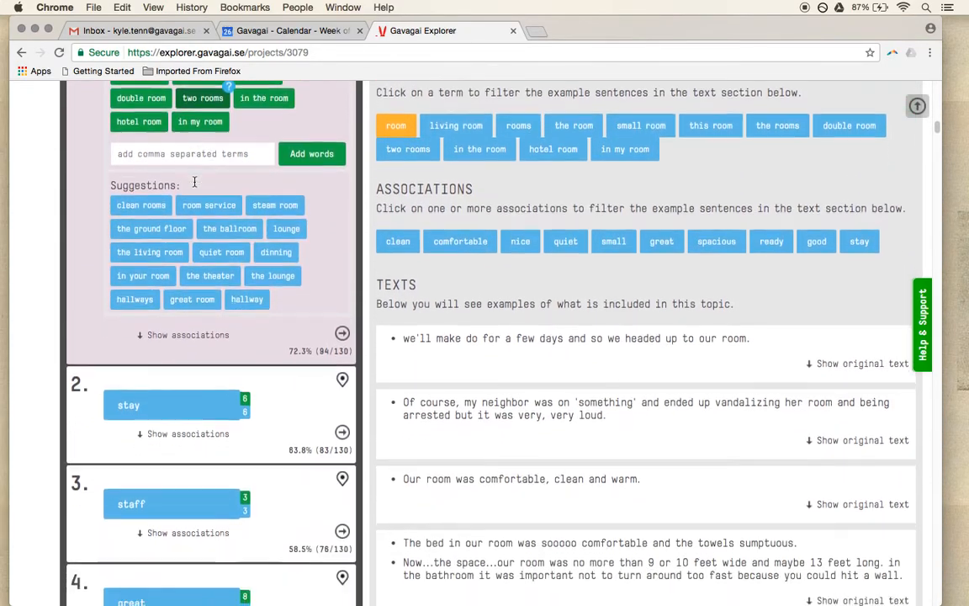
scroll(247, 308, "down", 2)
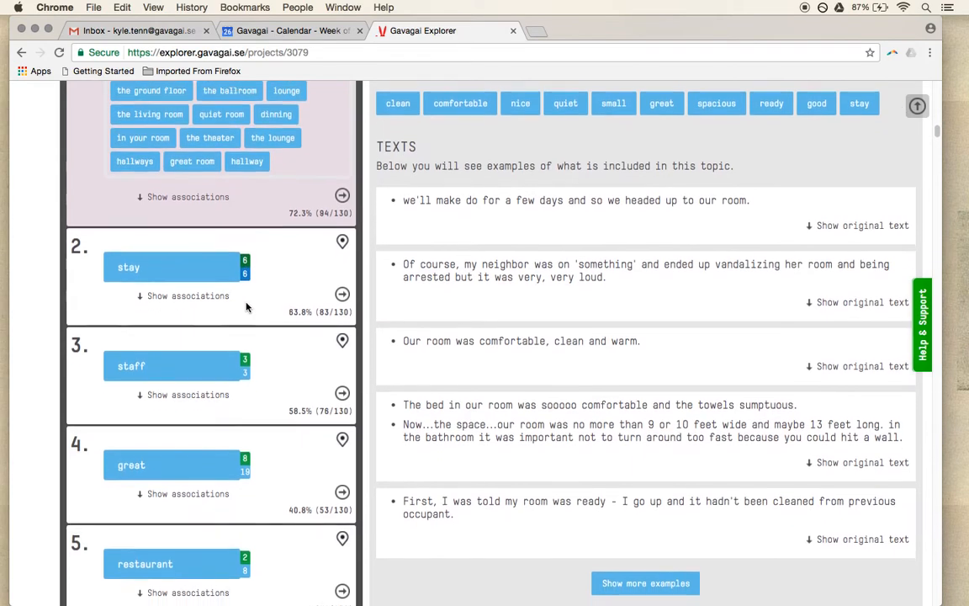
left_click(247, 333)
scroll(247, 333, "down", 1)
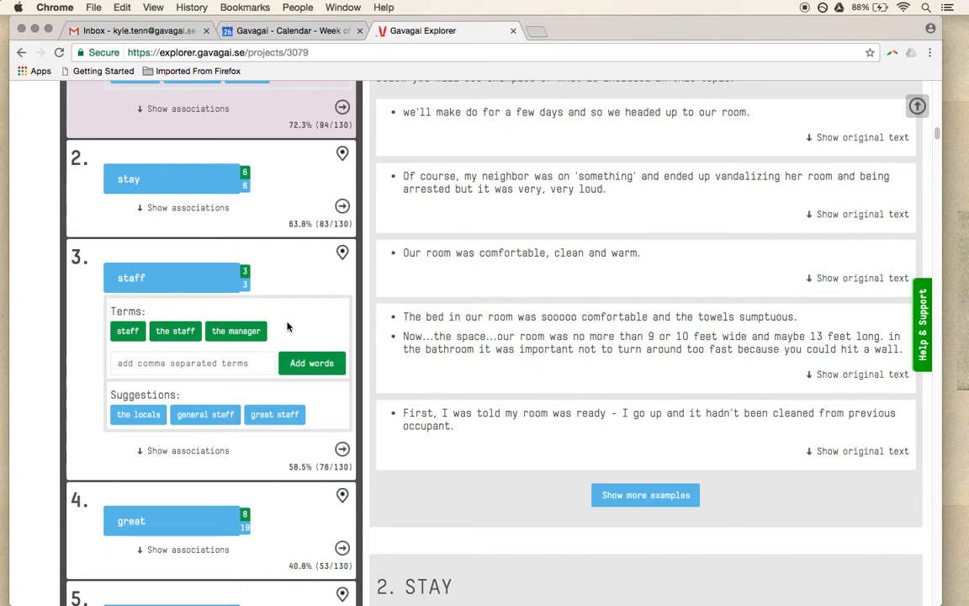
left_click(212, 422)
left_click(210, 419)
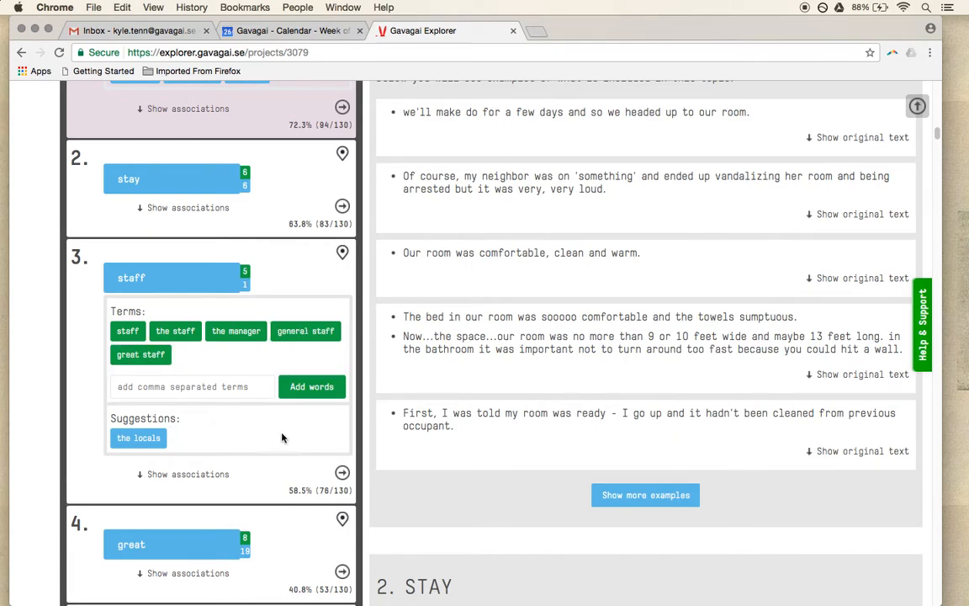
- Show the staff topic's associations in place of its terms and pin the topic
left_click(247, 289)
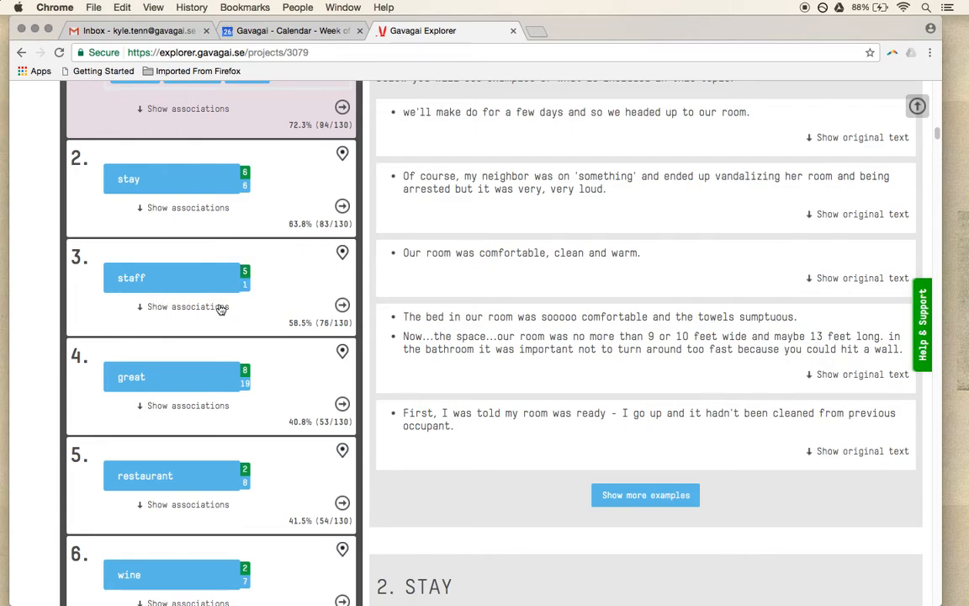
left_click(182, 308)
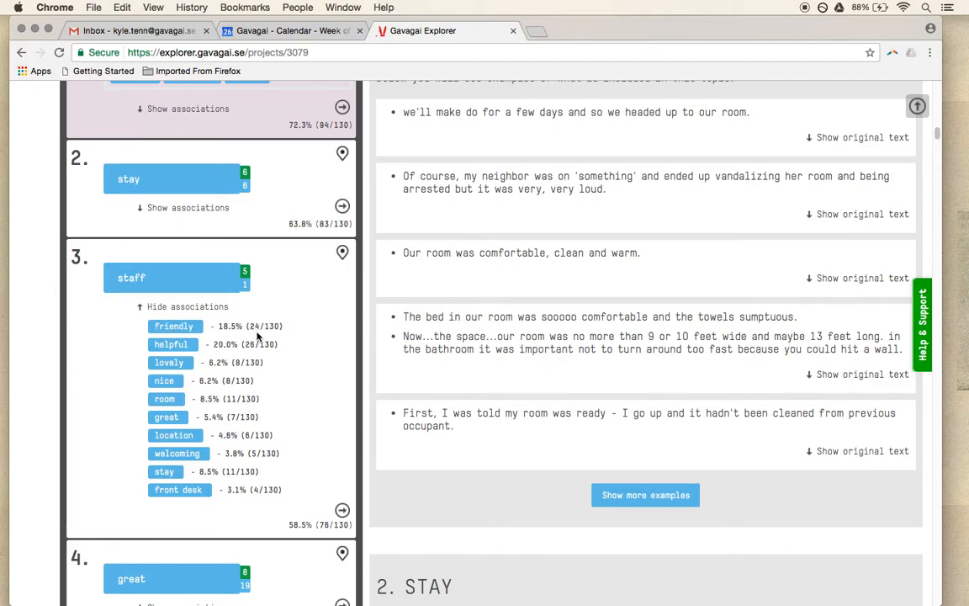
left_click(341, 252)
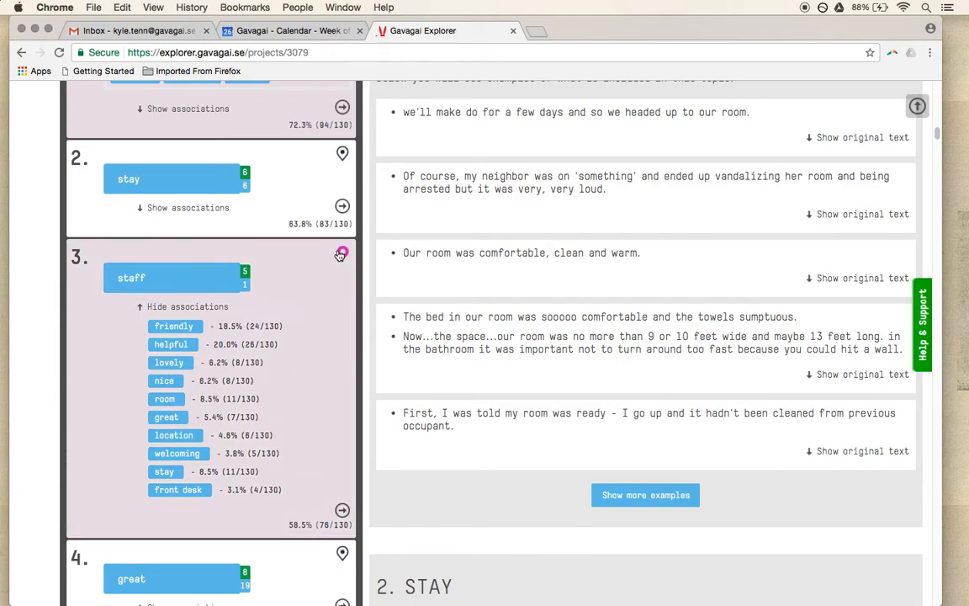
- Group the topic "the front desk" together with the topic "the lobby"
scroll(339, 254, "down", 5)
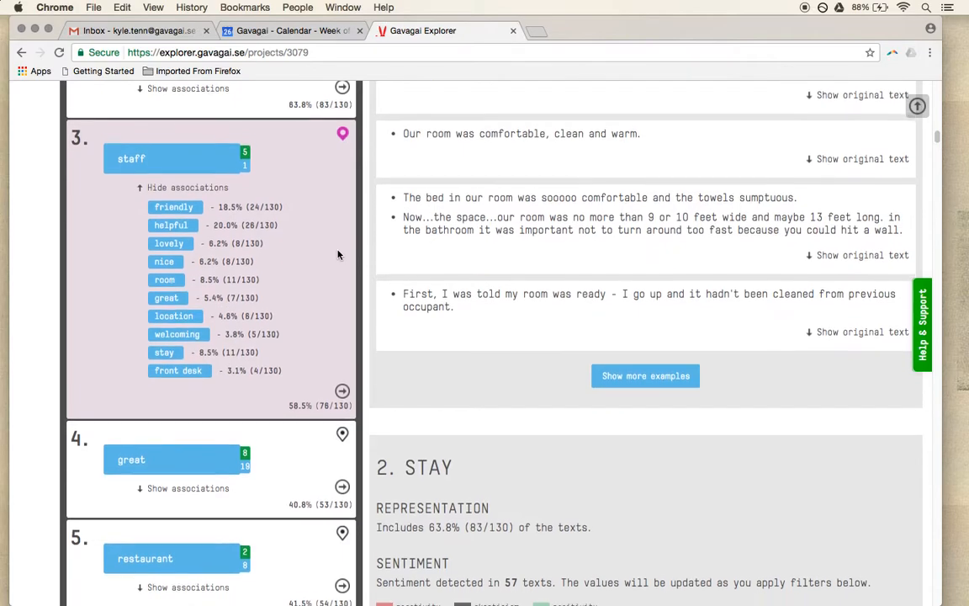
scroll(338, 254, "down", 5)
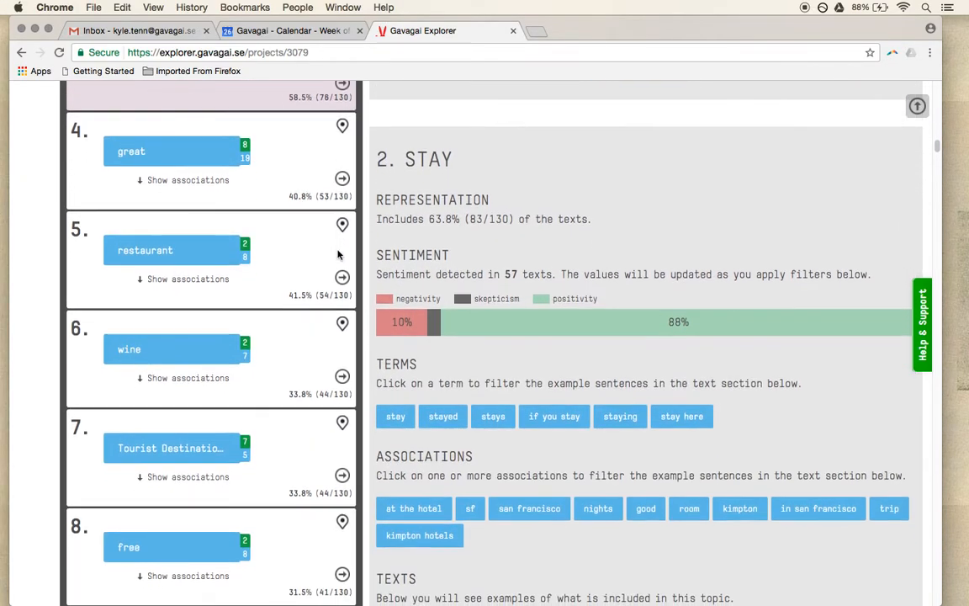
scroll(320, 359, "down", 6)
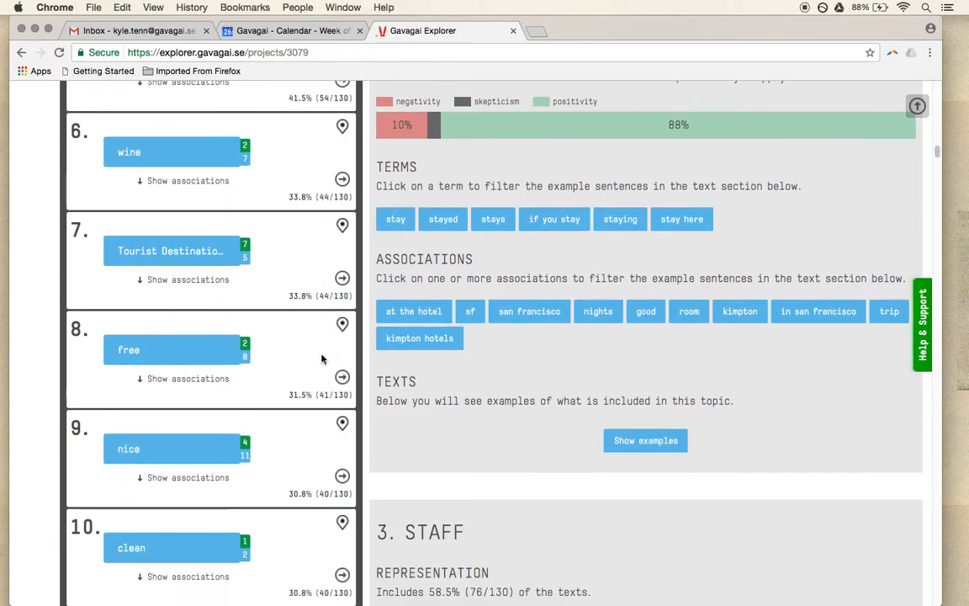
scroll(321, 359, "down", 7)
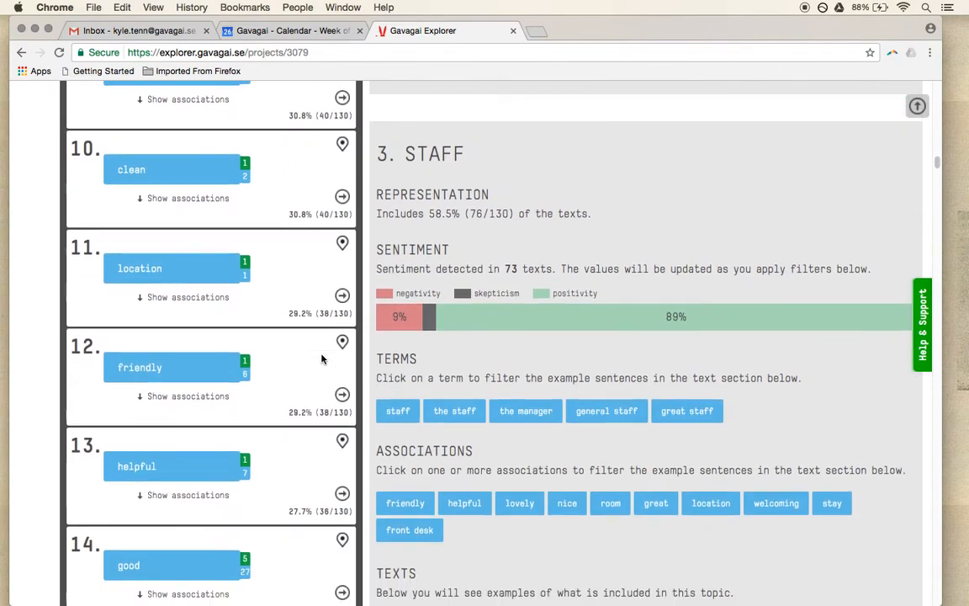
scroll(321, 359, "down", 7)
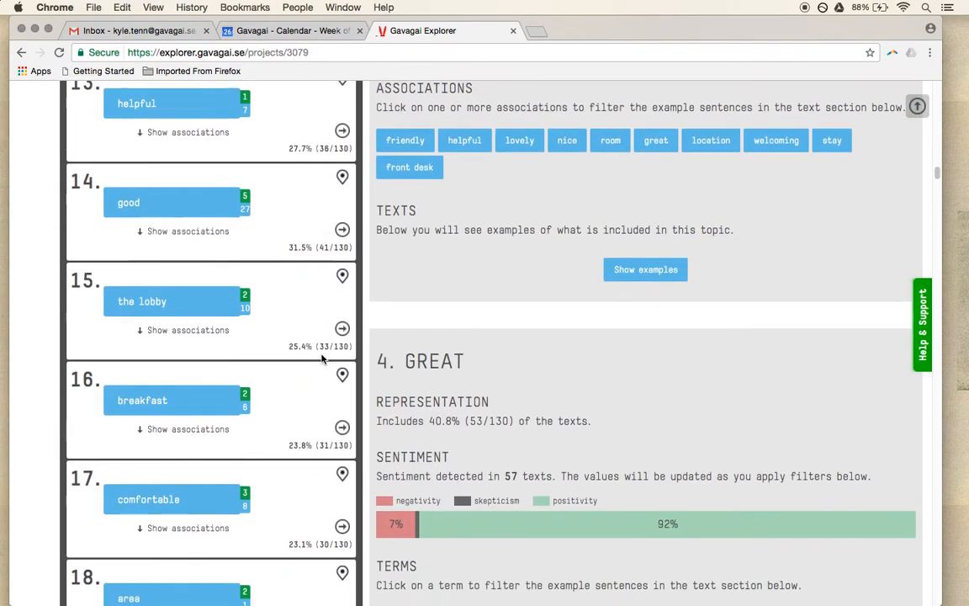
left_click(156, 296)
scroll(159, 299, "down", 4)
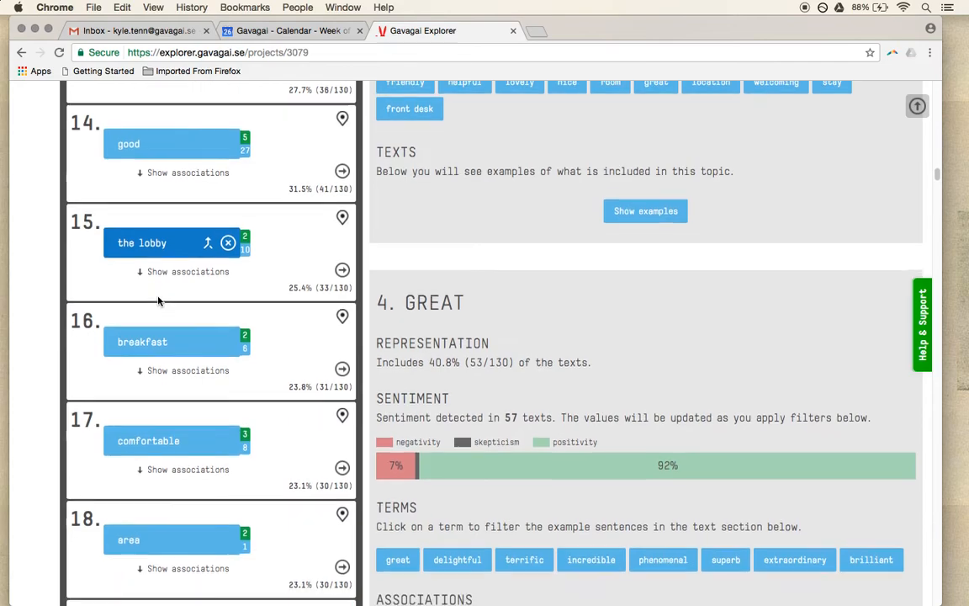
scroll(158, 299, "down", 7)
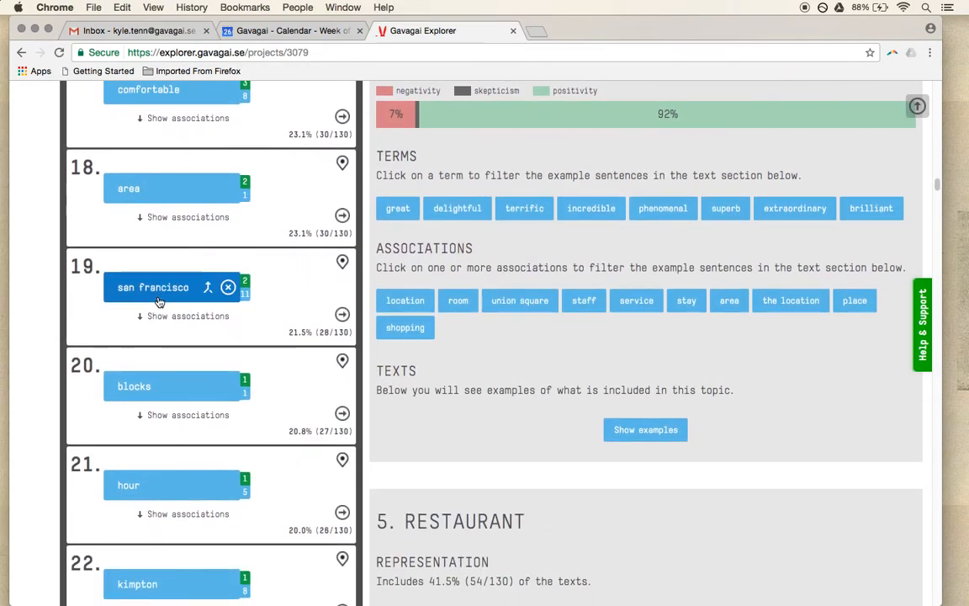
scroll(158, 301, "down", 4)
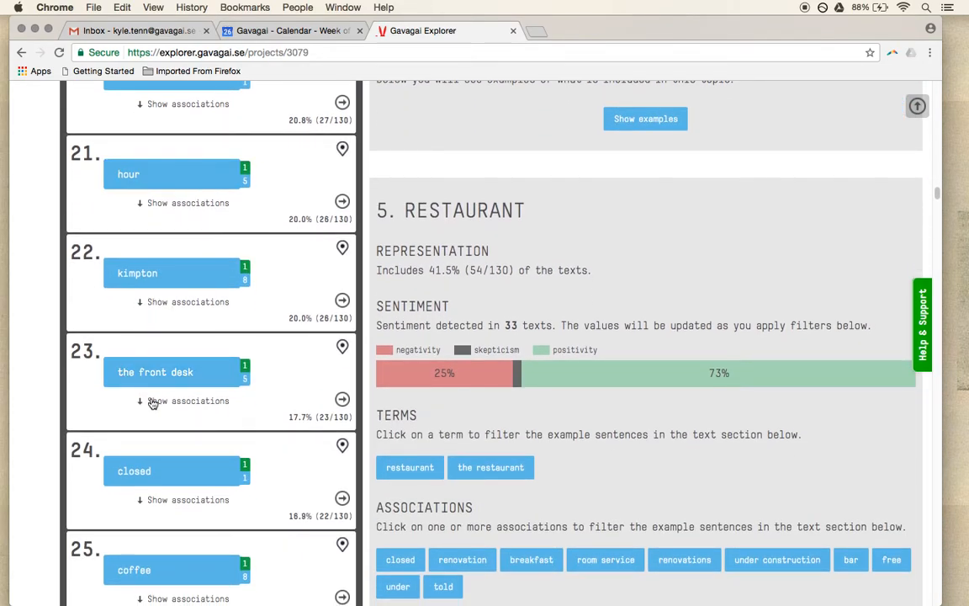
left_click(206, 372)
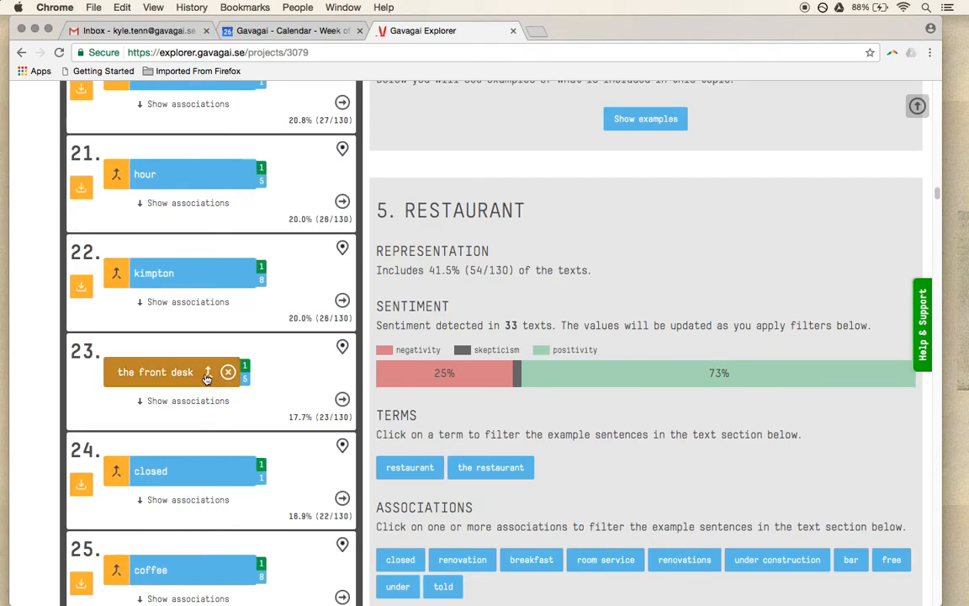
scroll(205, 379, "up", 8)
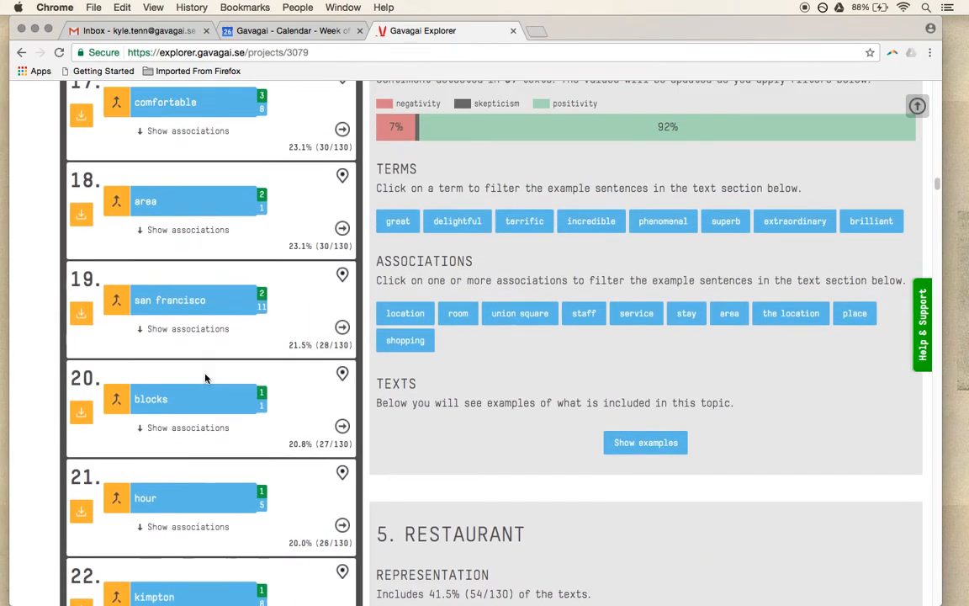
scroll(206, 378, "up", 5)
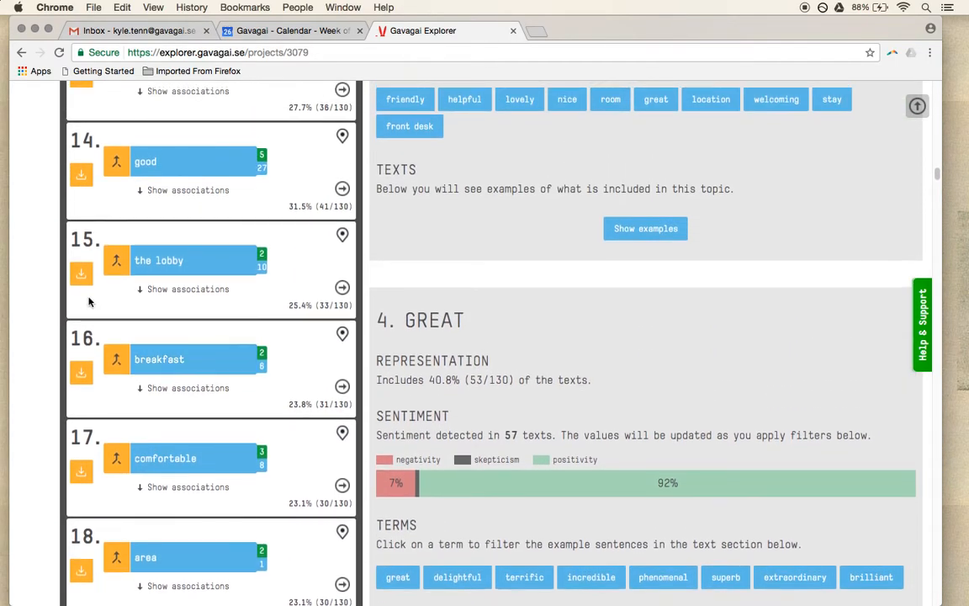
left_click(78, 286)
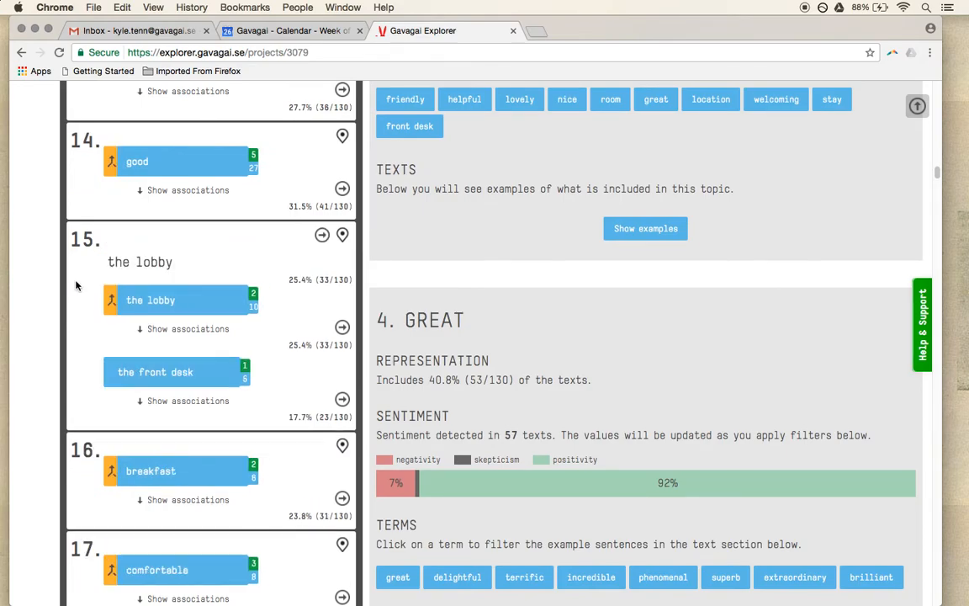
- Rename the group containing the lobby and the front desk "Areas of the hotel" and pin it
left_click(162, 262)
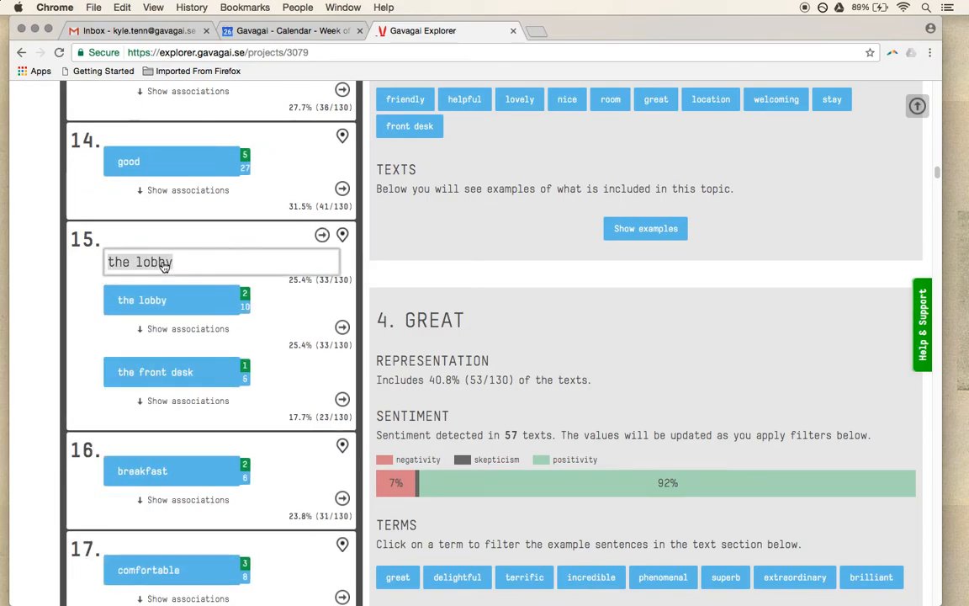
type("Areas of the hotel")
key("Return")
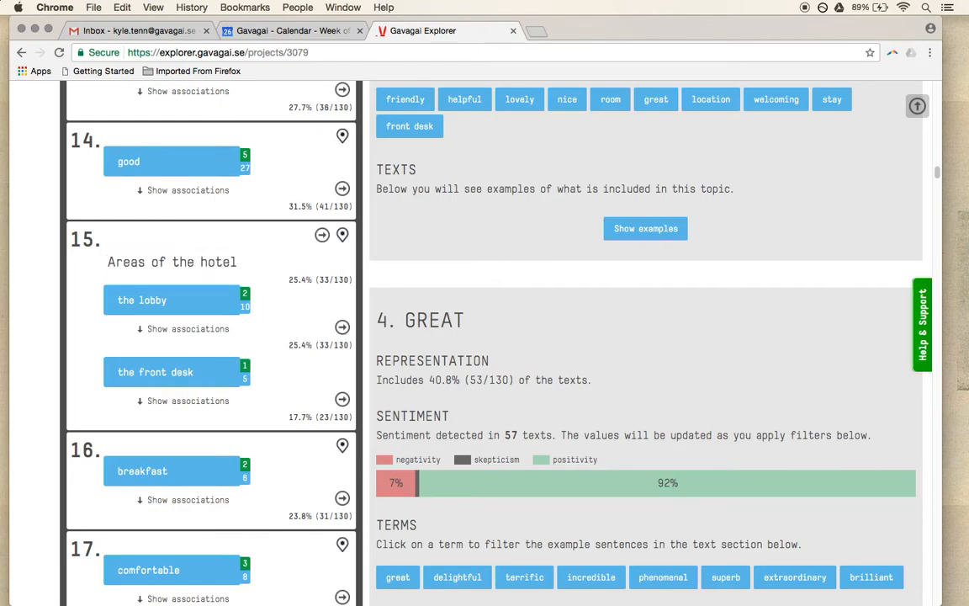
left_click(342, 235)
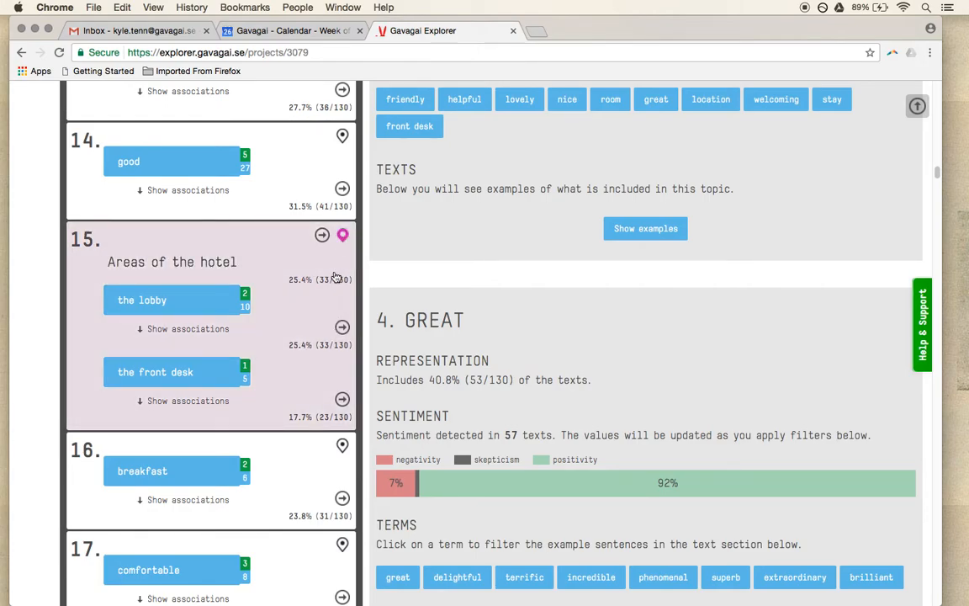
- View the details of the Areas of the hotel group and of its lobby topic
left_click(322, 237)
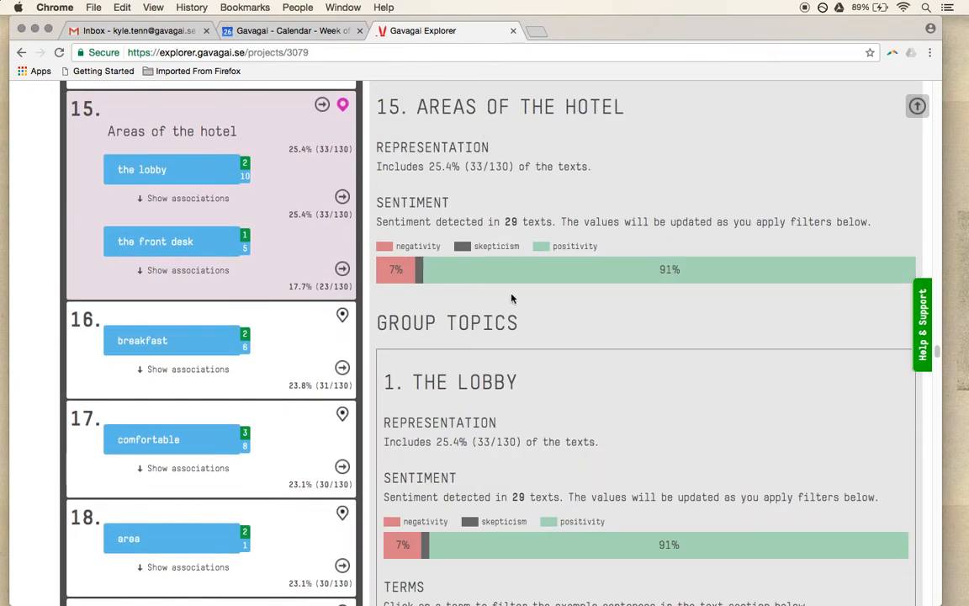
left_click(342, 199)
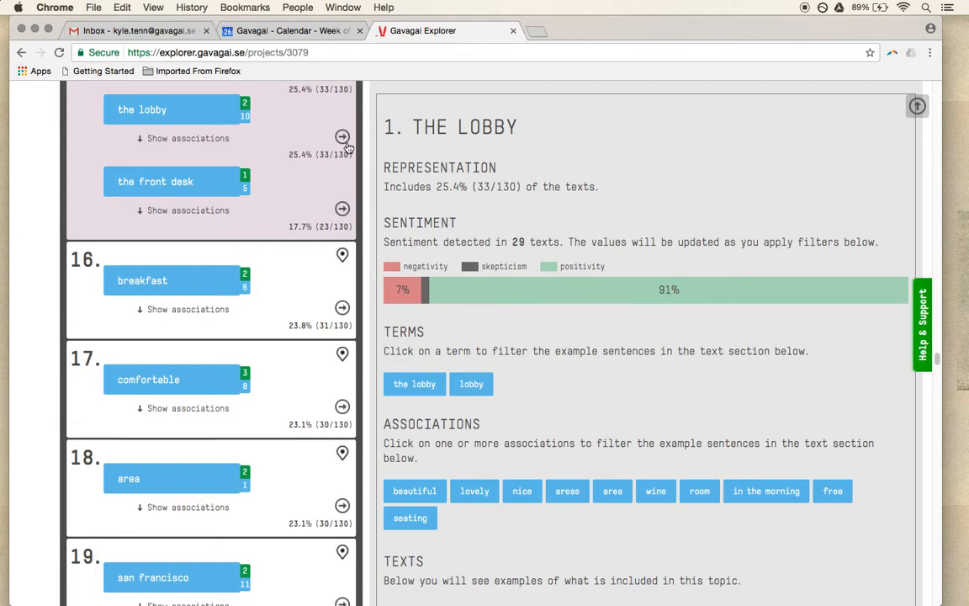
scroll(344, 275, "down", 2)
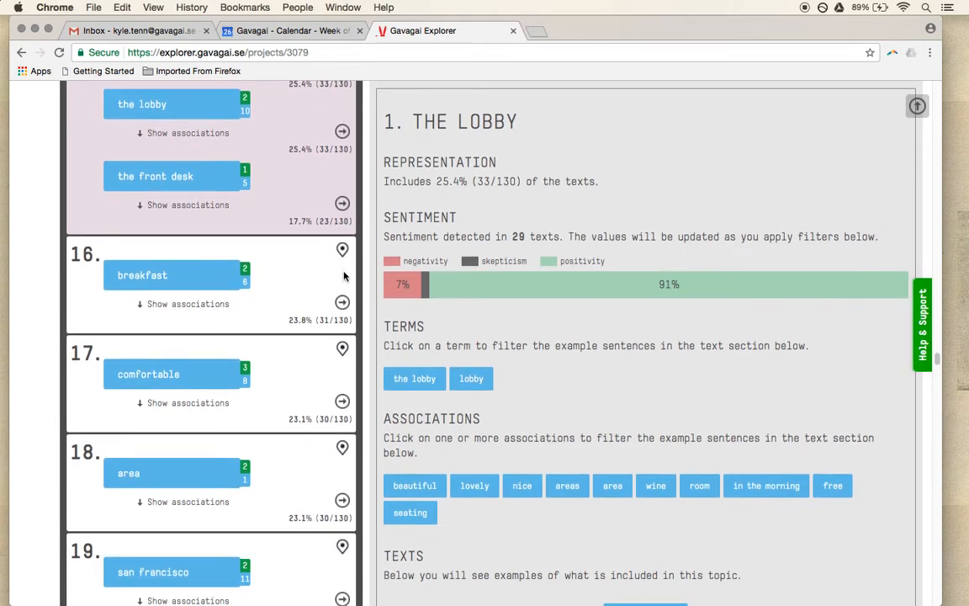
- Add the suggested terms "sf" and "francisco" to the topic "san francisco"
scroll(344, 276, "down", 5)
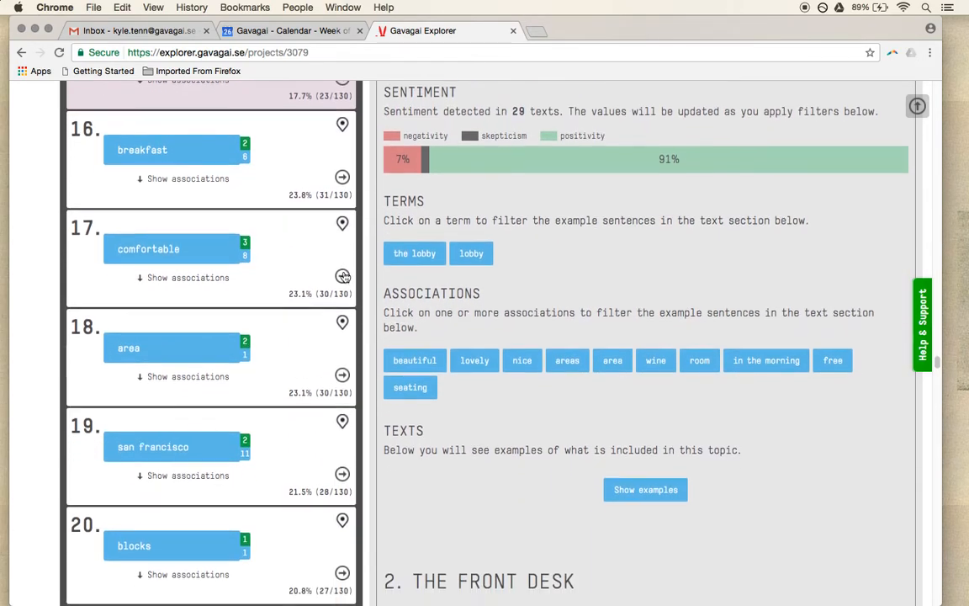
scroll(315, 431, "down", 2)
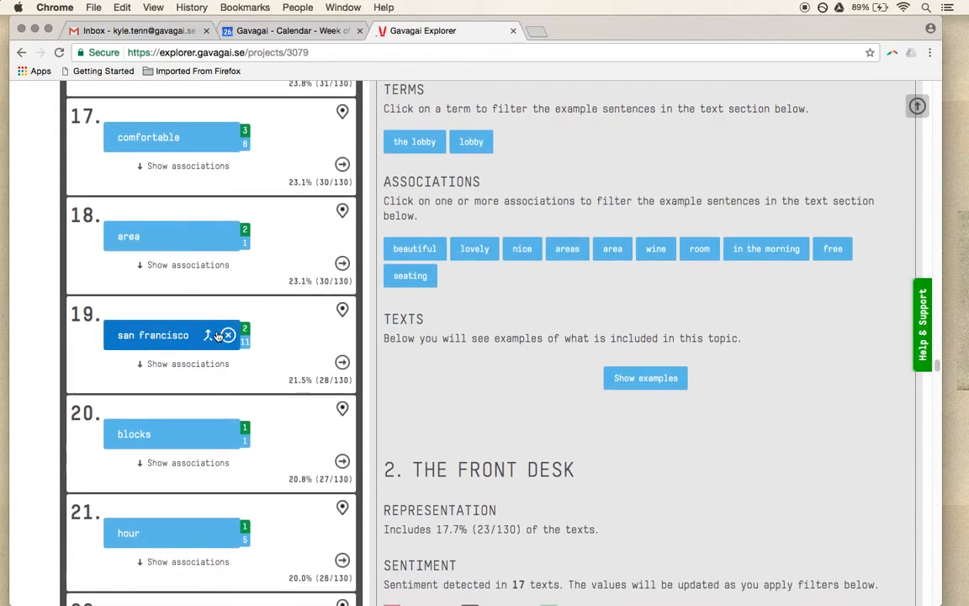
left_click(246, 342)
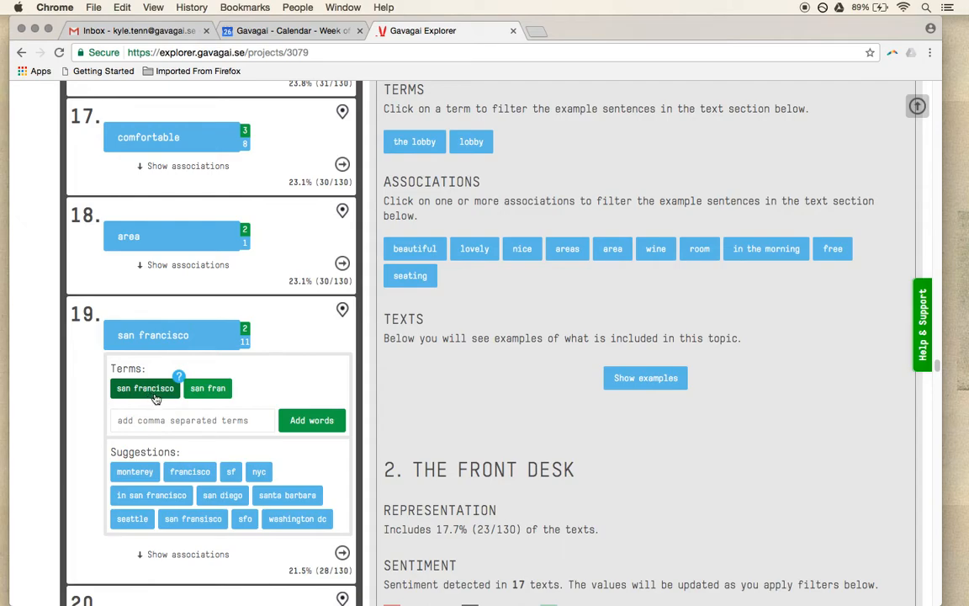
left_click(231, 473)
left_click(181, 473)
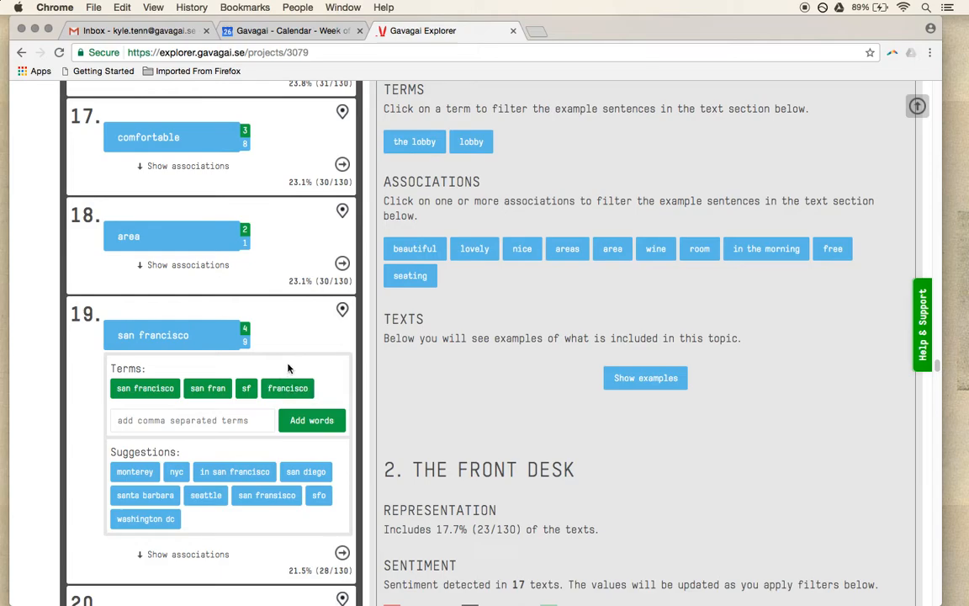
- Explore the project again so that the edited topics, group and pins are applied
scroll(259, 388, "down", 3)
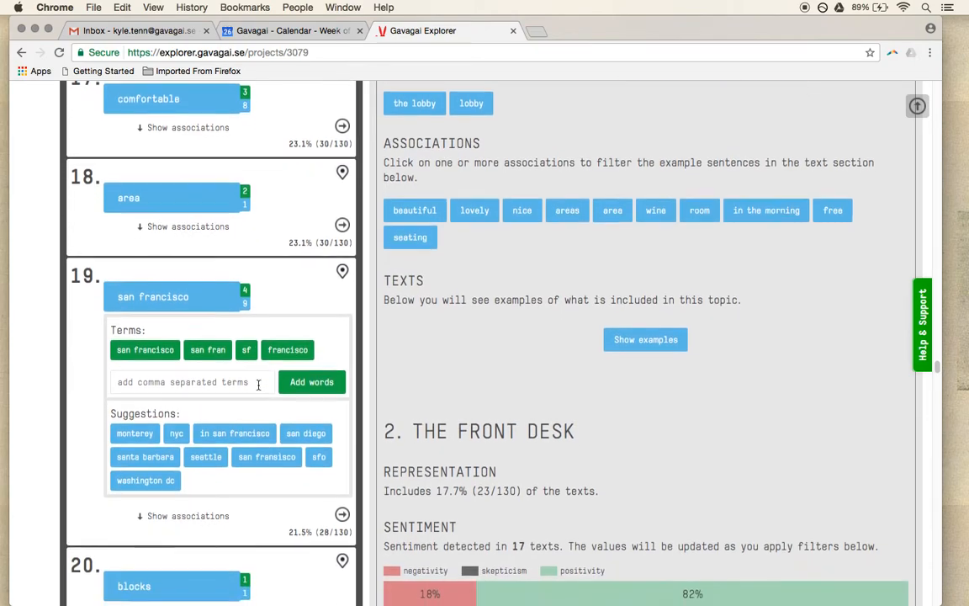
scroll(259, 388, "down", 6)
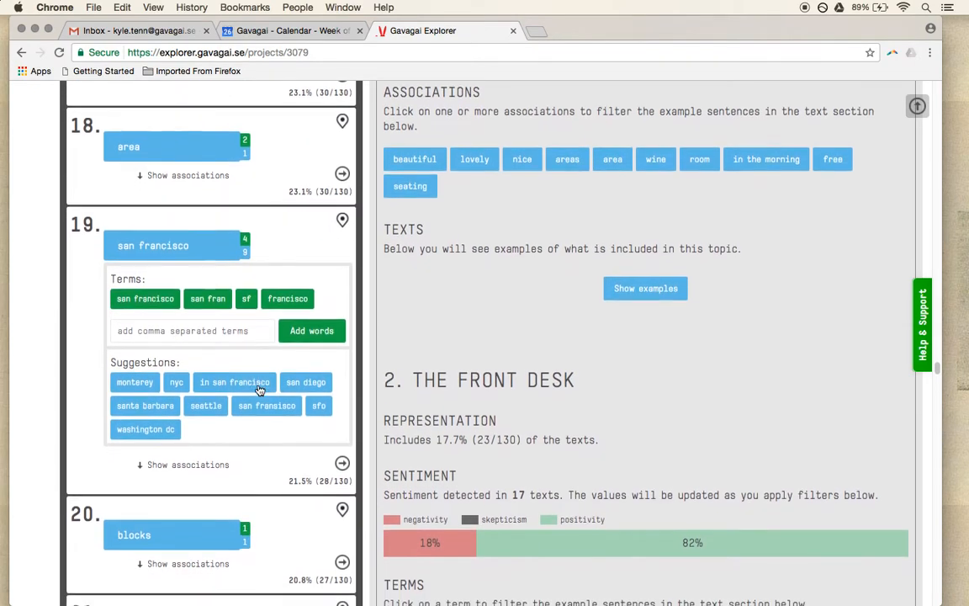
scroll(259, 388, "down", 15)
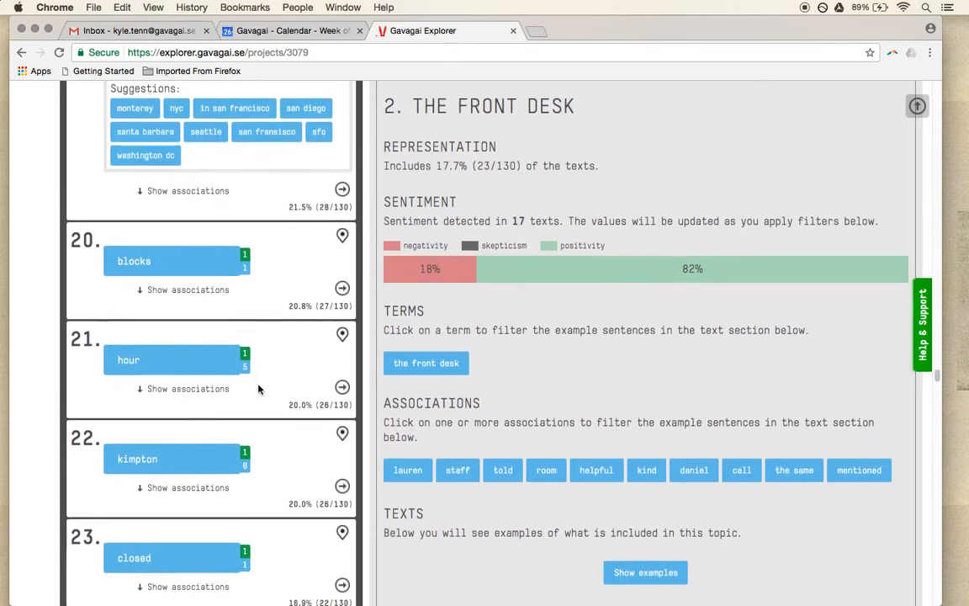
scroll(259, 387, "down", 16)
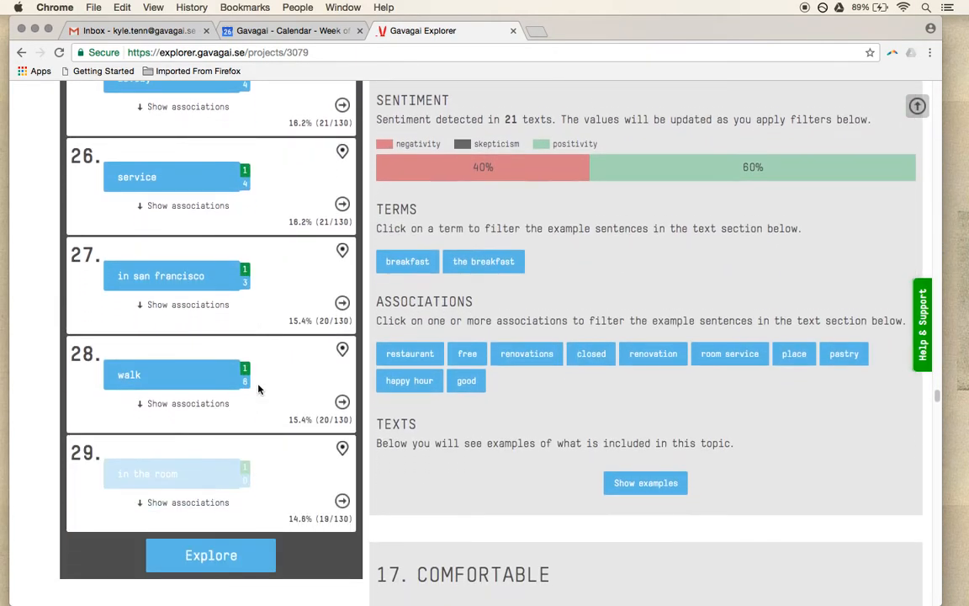
left_click(233, 567)
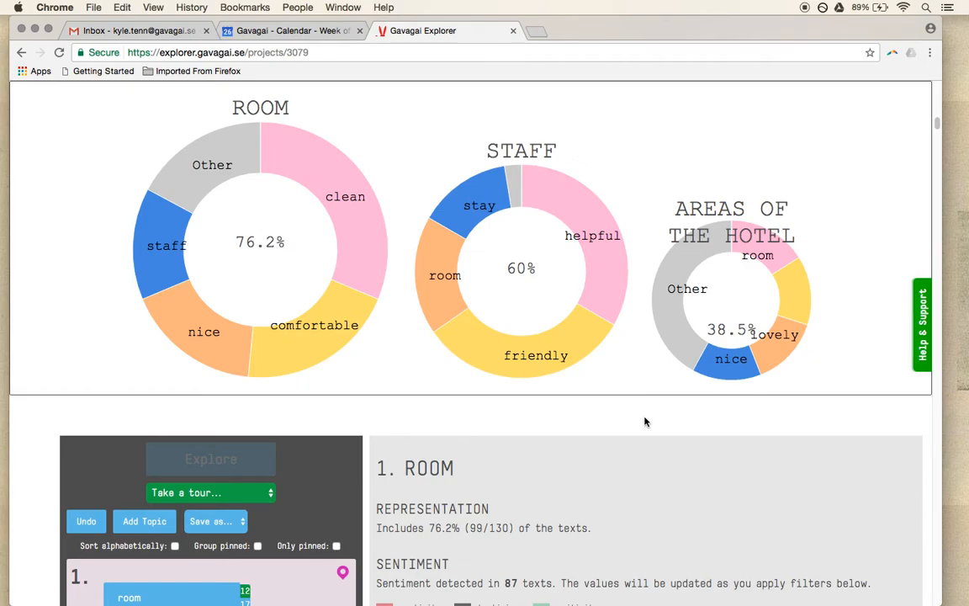
- Examine the theme wheels and the room topic's sentiment, terms and associations in the new results
scroll(437, 364, "down", 2)
scroll(436, 365, "down", 2)
scroll(426, 426, "down", 3)
scroll(426, 427, "down", 1)
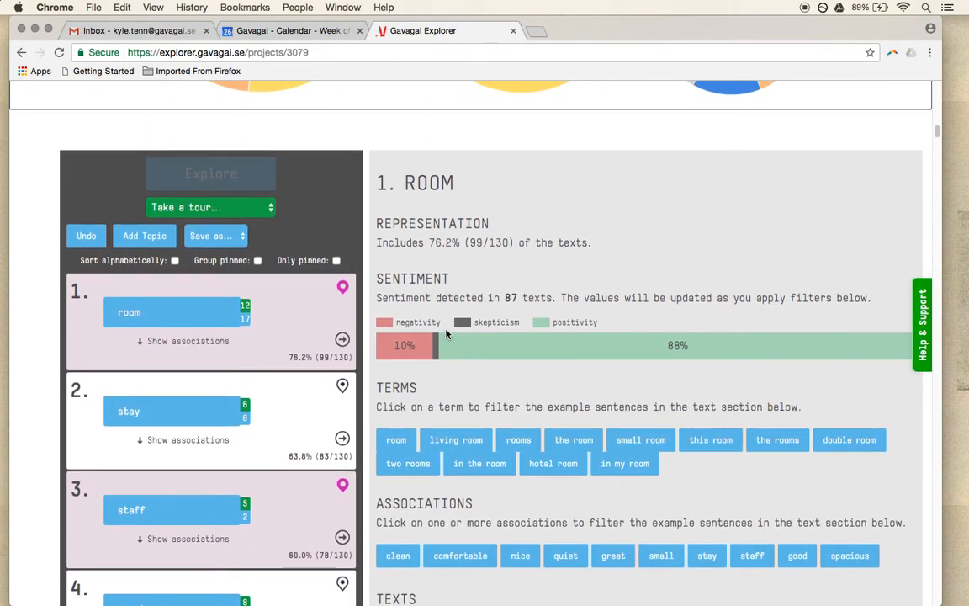
scroll(447, 334, "down", 2)
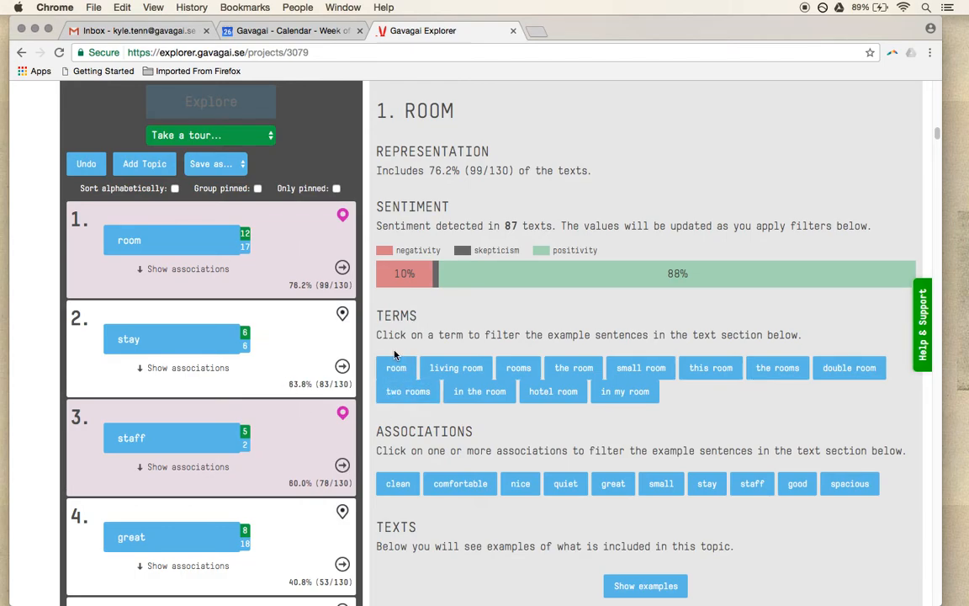
scroll(395, 354, "down", 1)
scroll(395, 355, "down", 2)
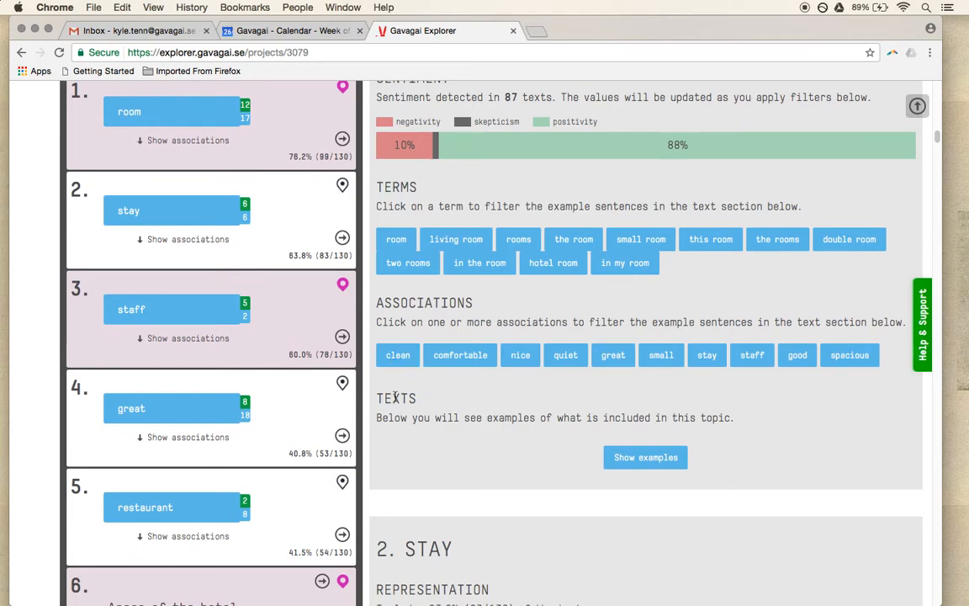
- View the formats in which the project can be saved, without exporting anything
scroll(394, 398, "up", 3)
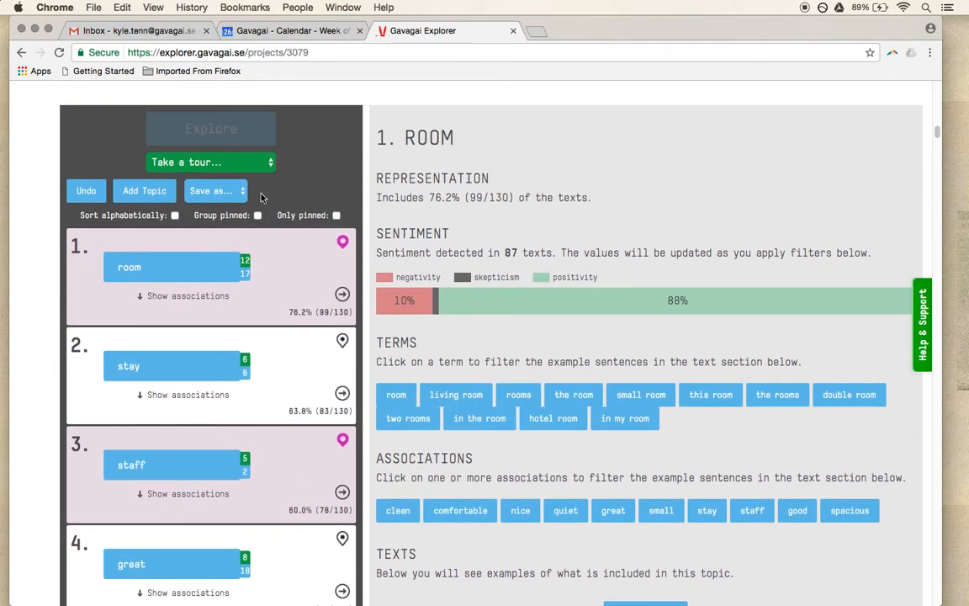
left_click(231, 192)
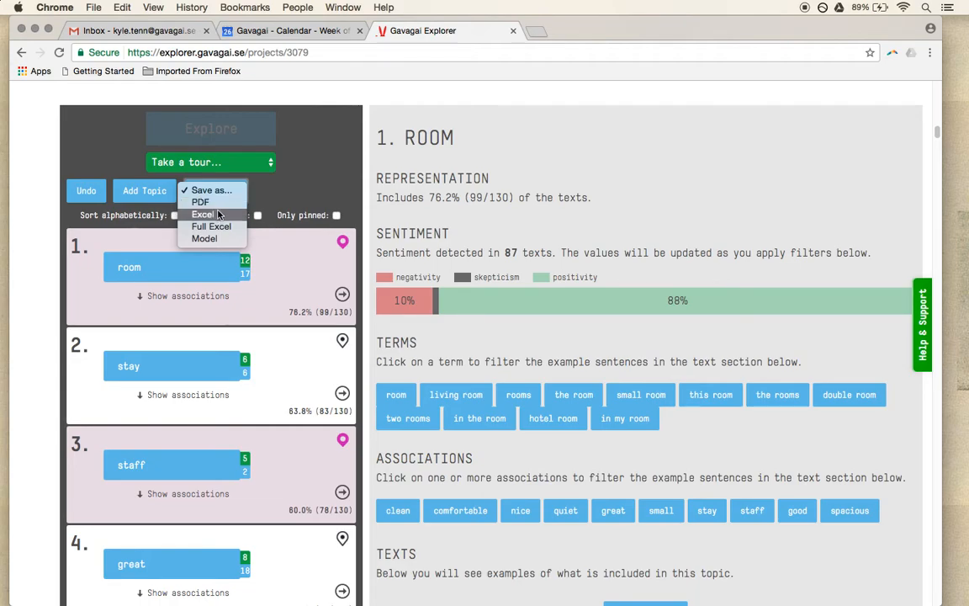
left_click(318, 181)
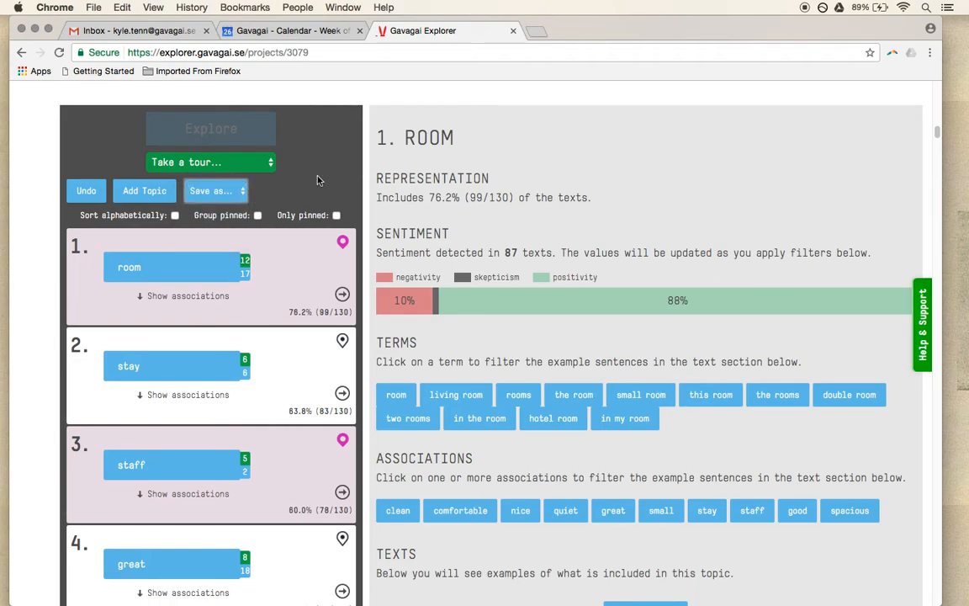
- Show the room topic's associations with their percentages and hide them again
scroll(318, 181, "down", 2)
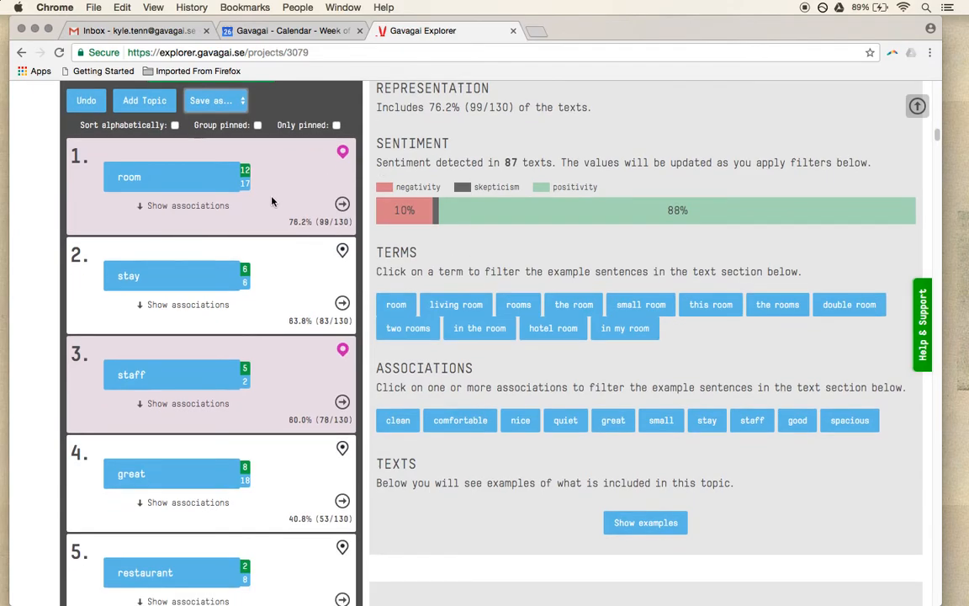
left_click(212, 207)
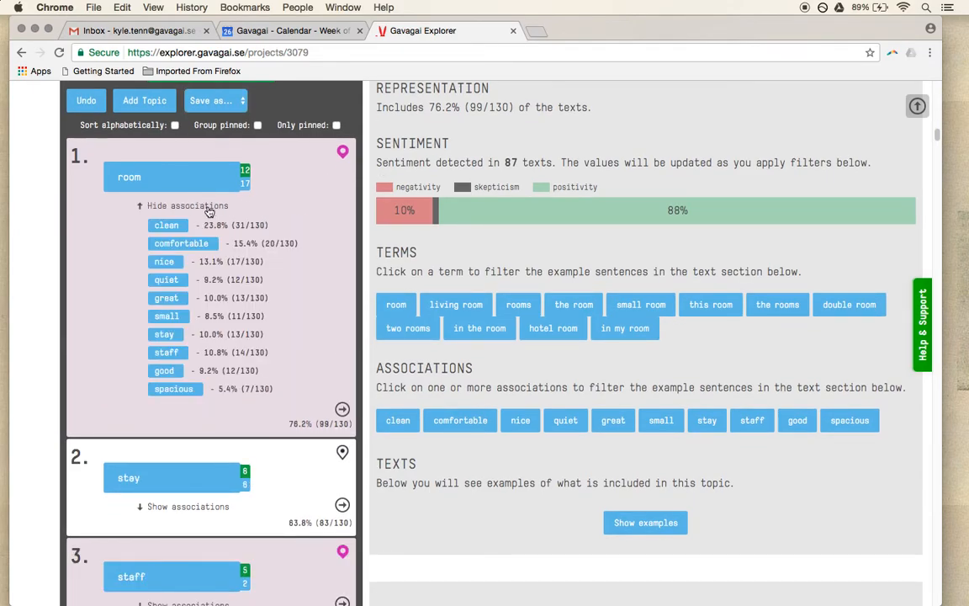
left_click(206, 208)
left_click(202, 209)
left_click(166, 207)
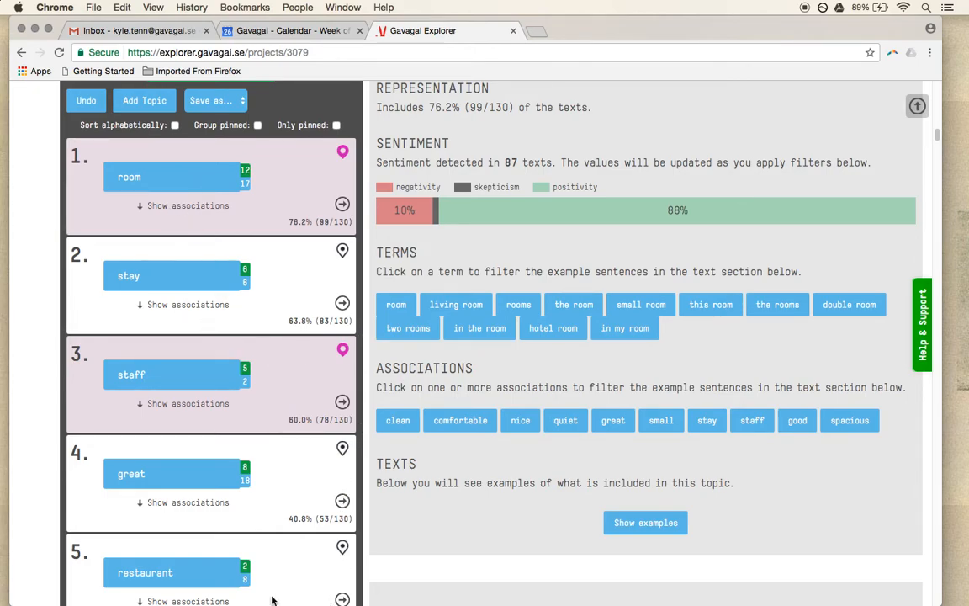
- Check the Full Excel option among the export formats and return to the project's summary and template model section
left_click(231, 104)
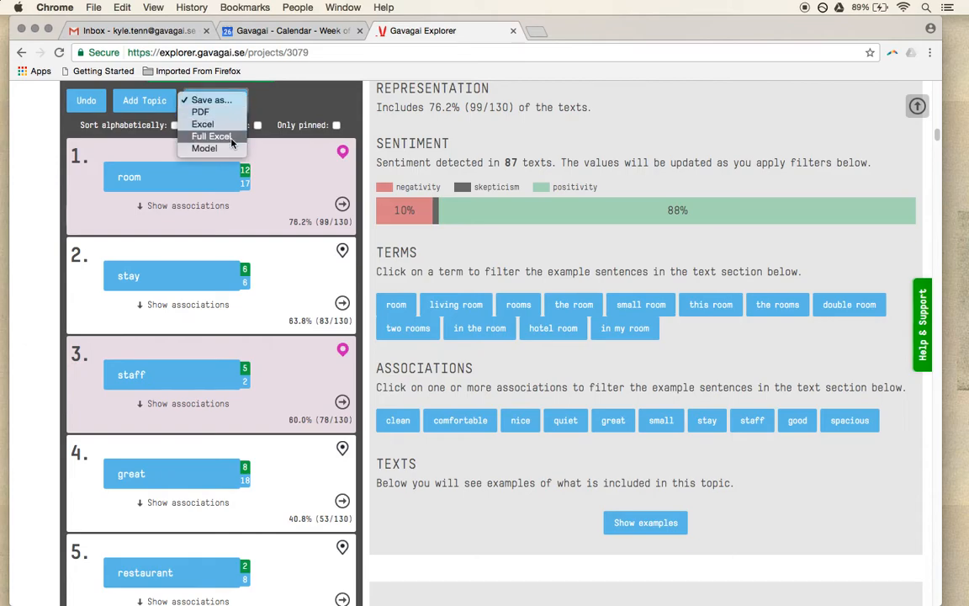
left_click(314, 113)
scroll(315, 112, "up", 10)
scroll(314, 112, "up", 15)
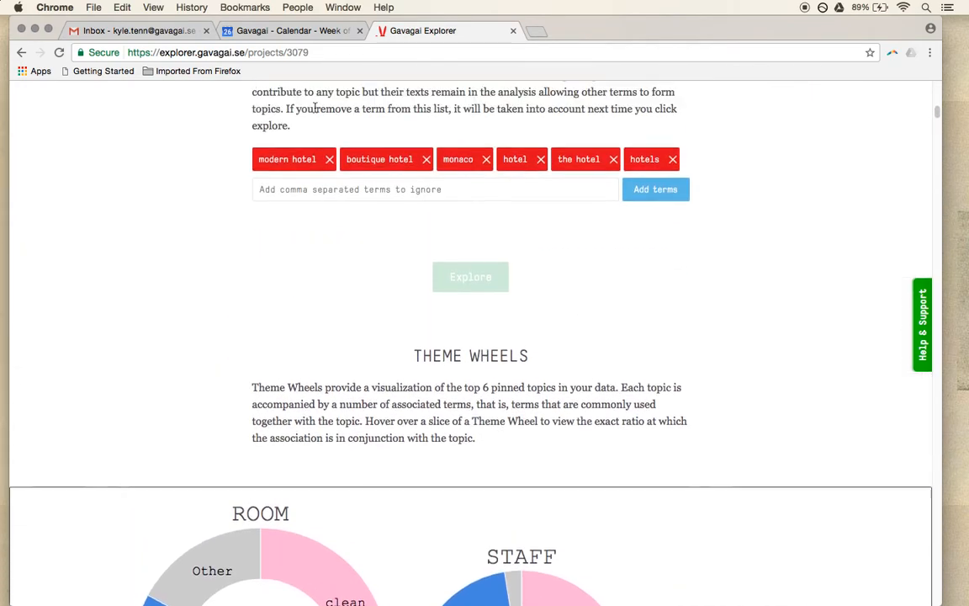
scroll(316, 112, "up", 4)
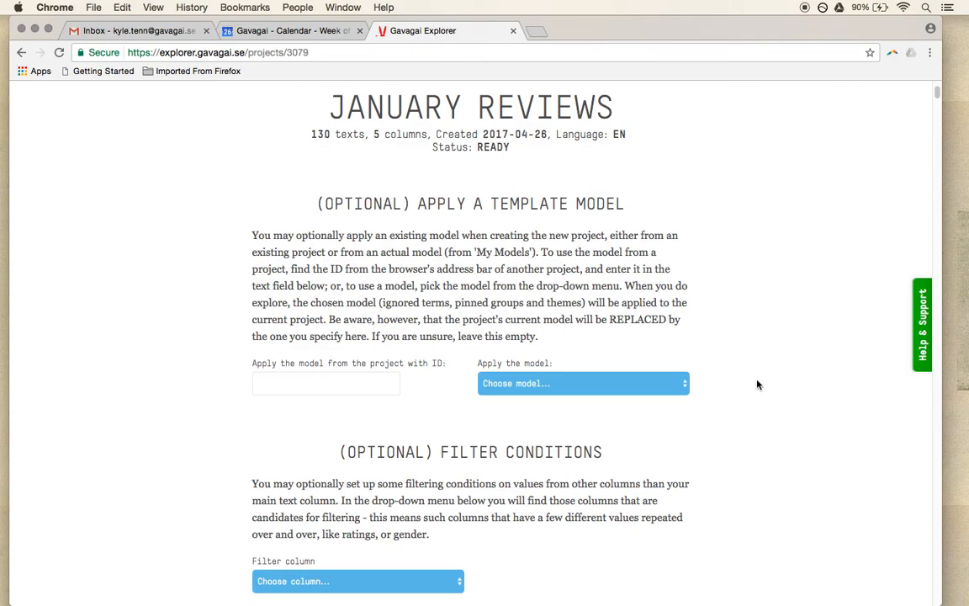
- Add a filter condition on the grade column that accepts only the values 1 and 2
scroll(757, 385, "down", 5)
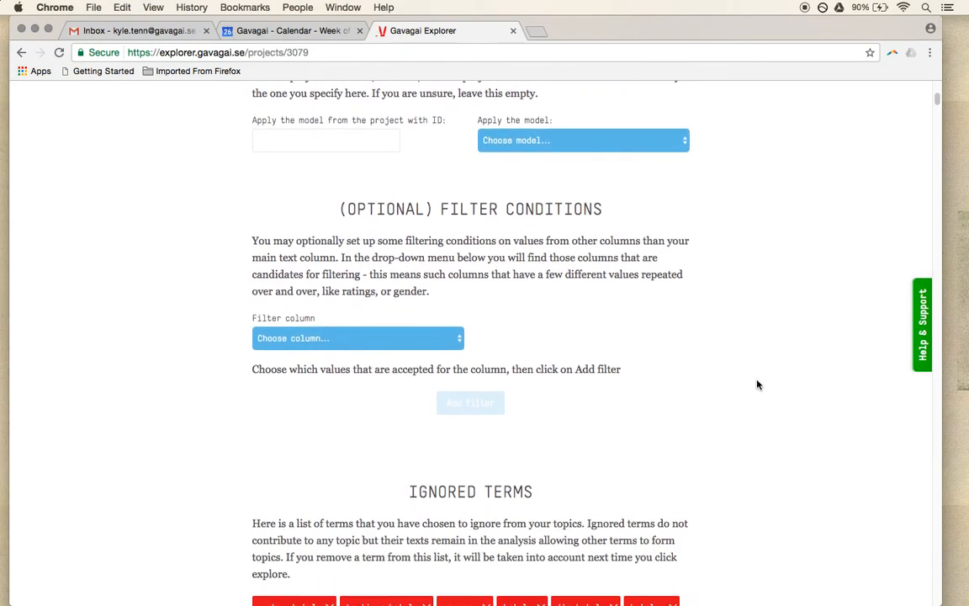
scroll(758, 385, "down", 1)
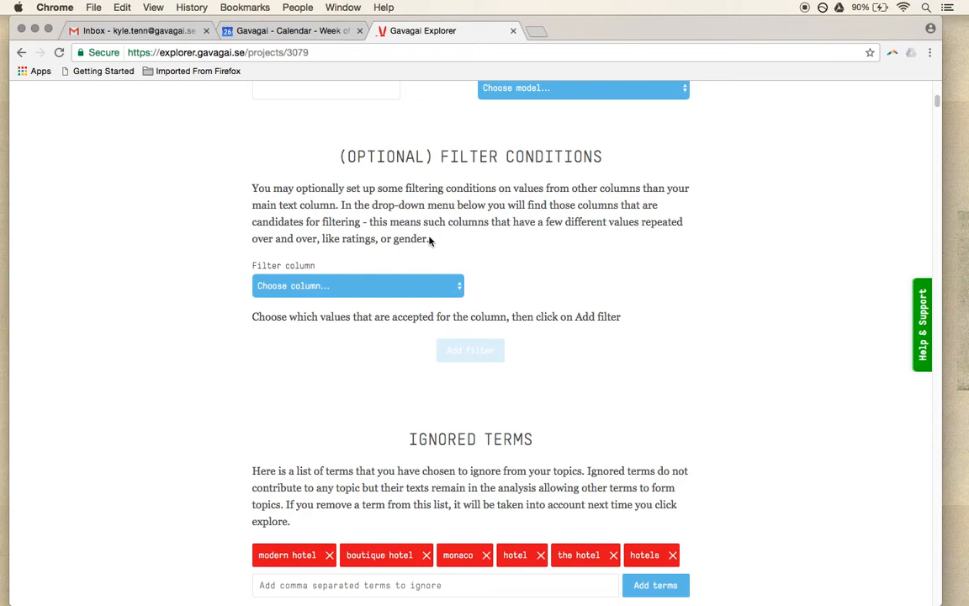
left_click(405, 284)
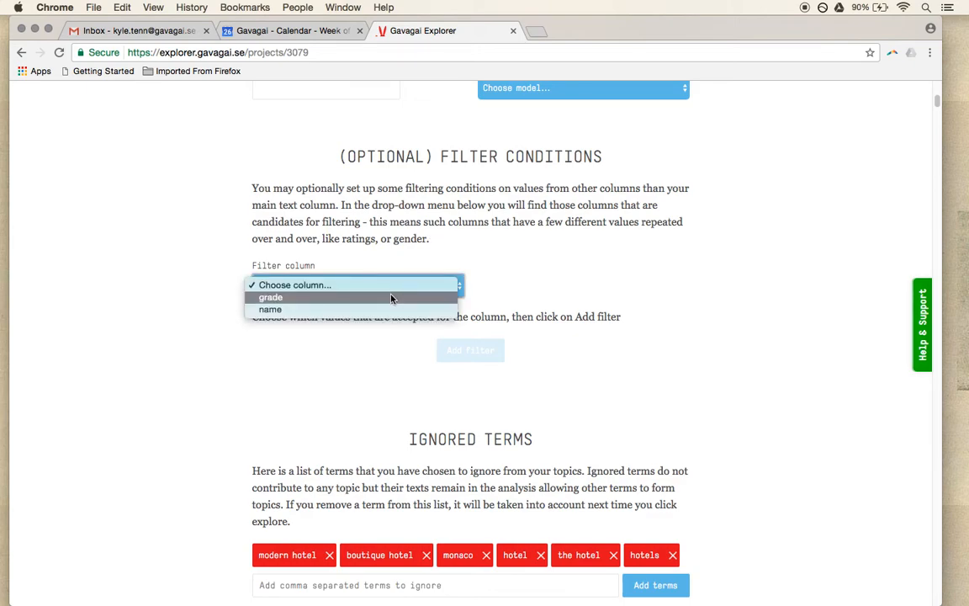
left_click(390, 297)
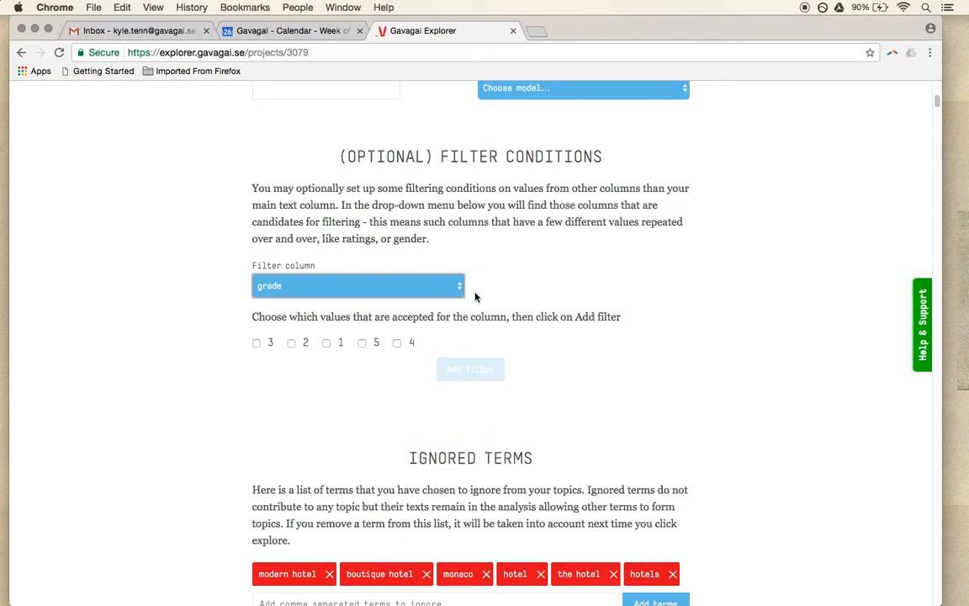
left_click(328, 344)
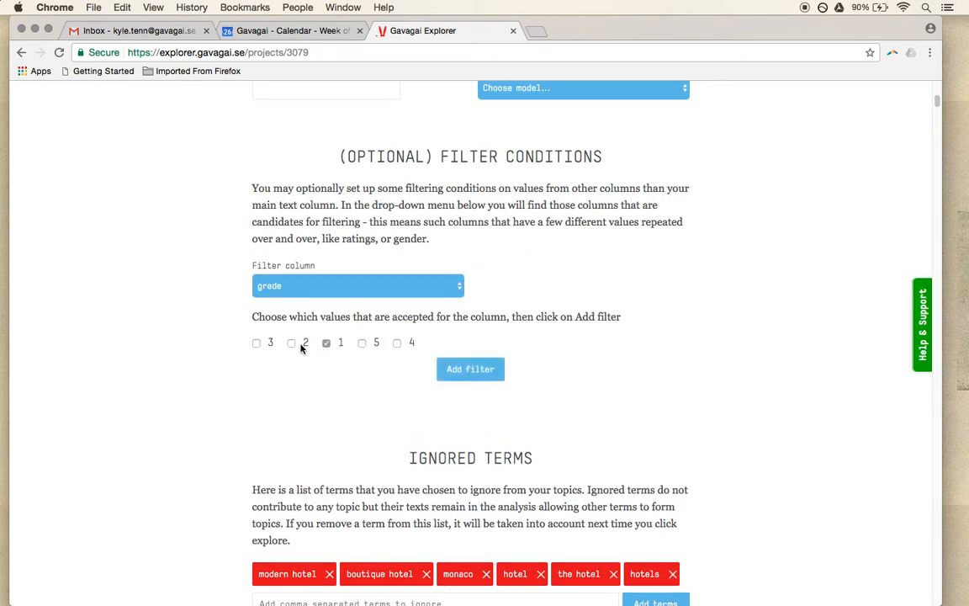
left_click(292, 344)
left_click(470, 369)
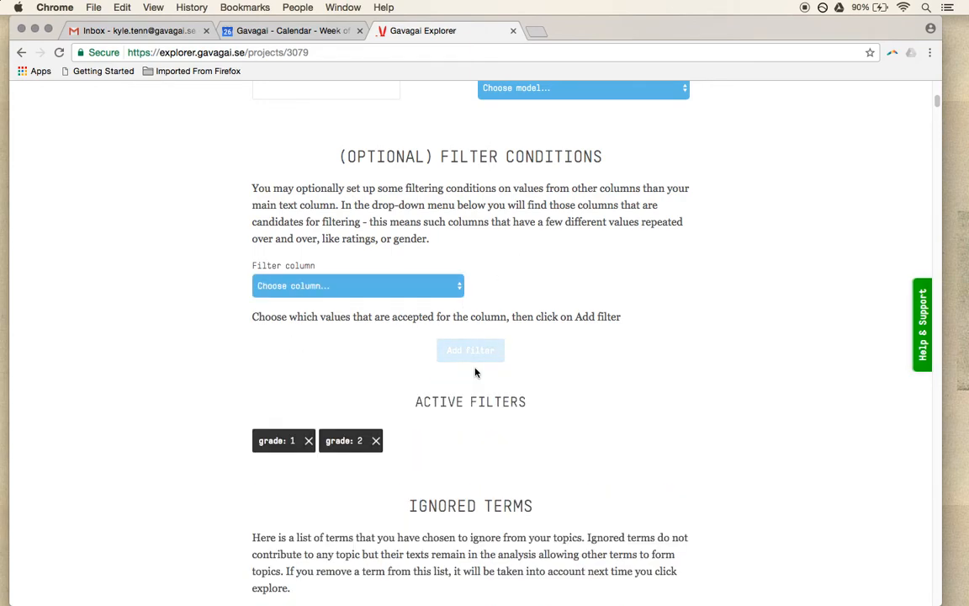
- Explore the project again with the grade 1 and 2 filters and the current ignored terms
scroll(475, 525, "down", 3)
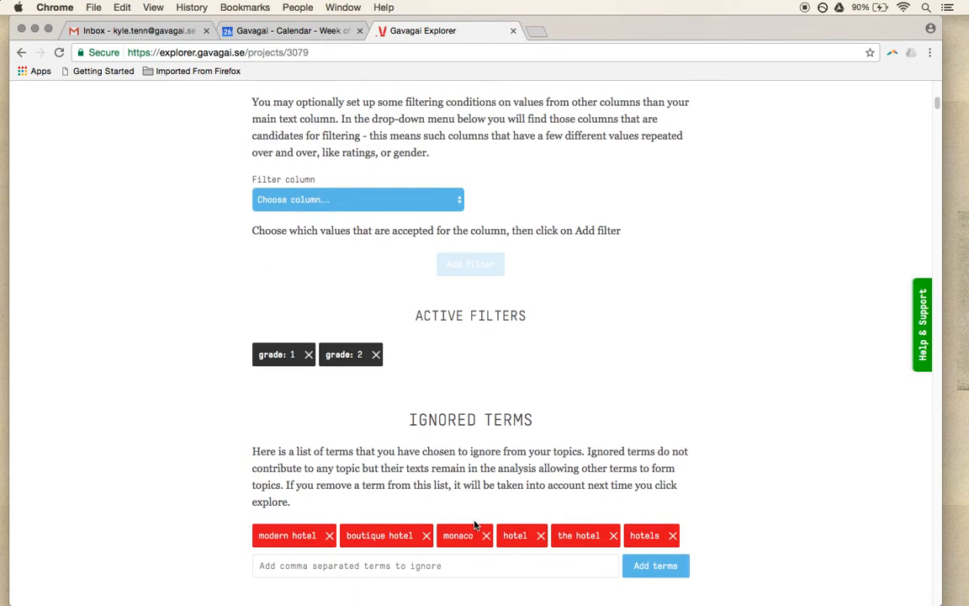
scroll(474, 525, "down", 3)
scroll(477, 522, "up", 1)
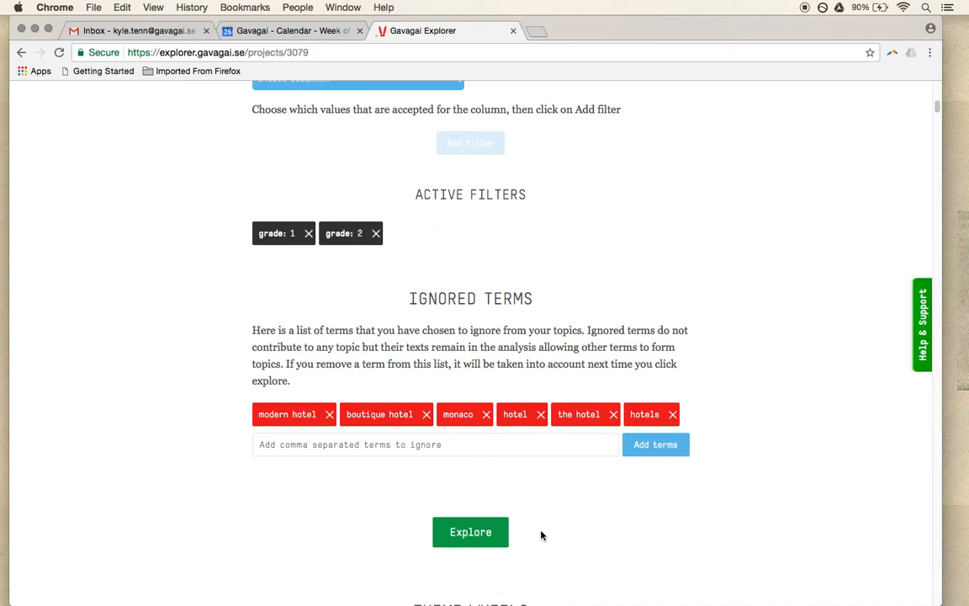
left_click(484, 535)
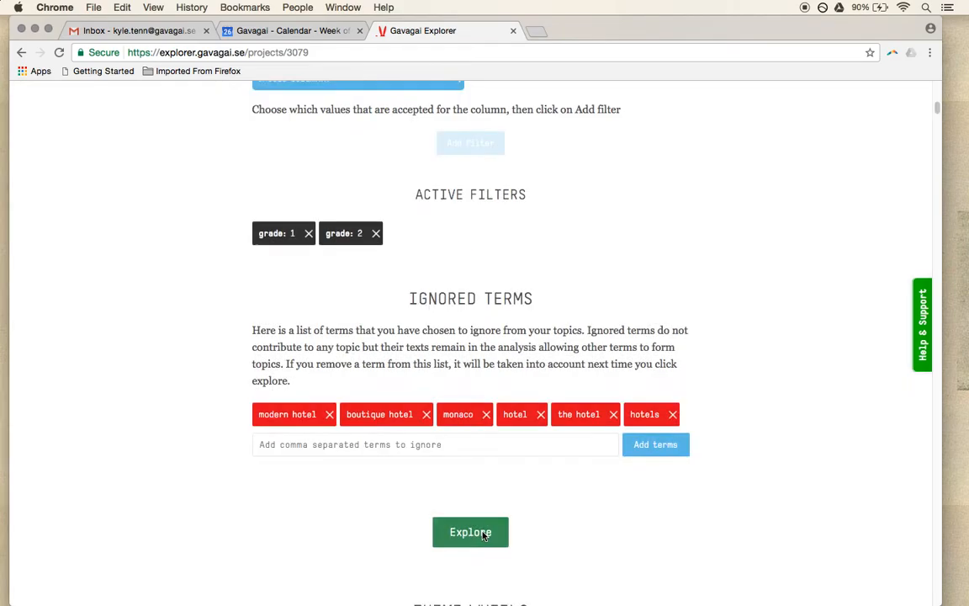
- Review the filtered topics and filter the restaurant topic's example sentences by the term "restaurant"
scroll(382, 443, "down", 5)
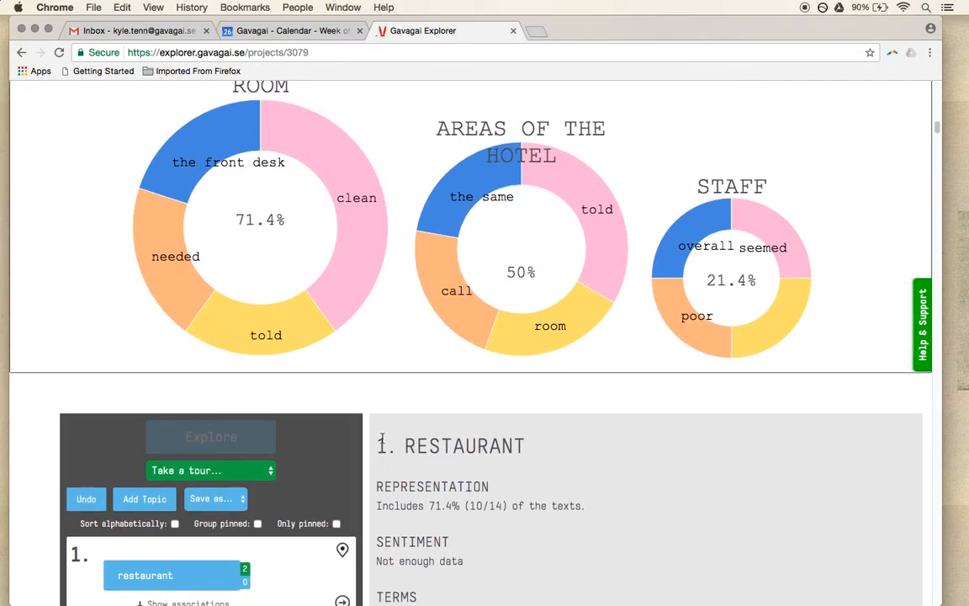
scroll(343, 409, "down", 3)
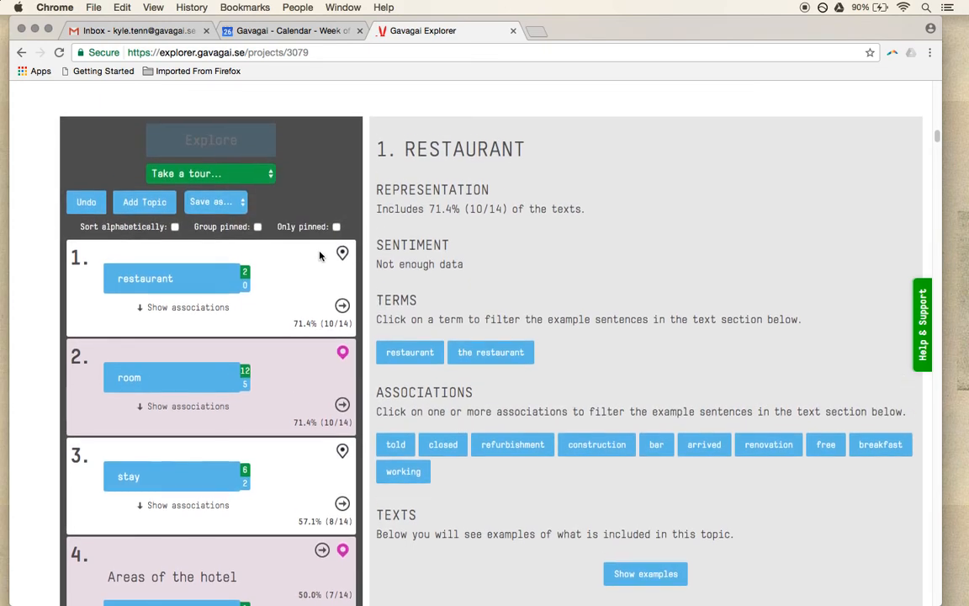
scroll(341, 307, "down", 3)
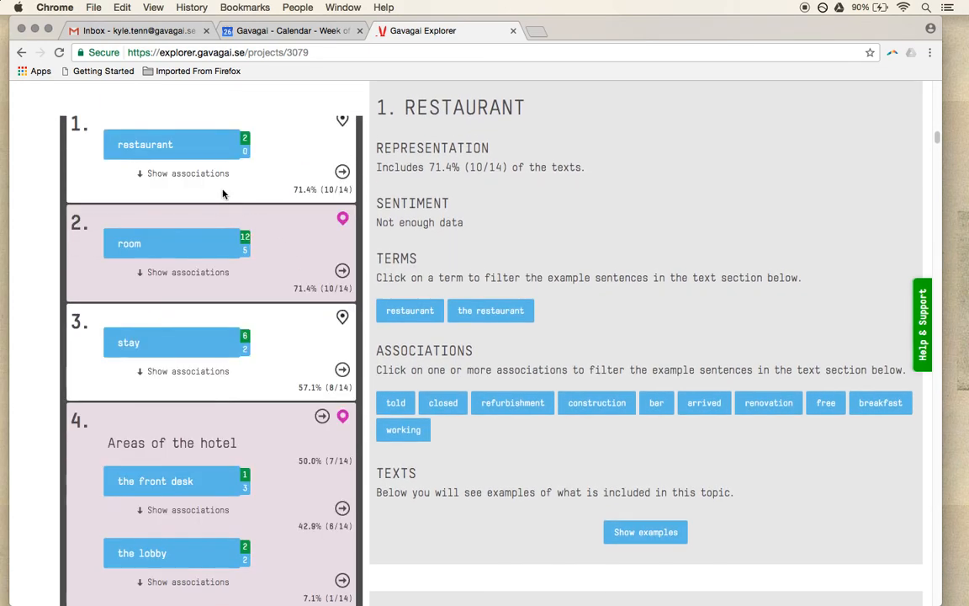
scroll(210, 181, "up", 3)
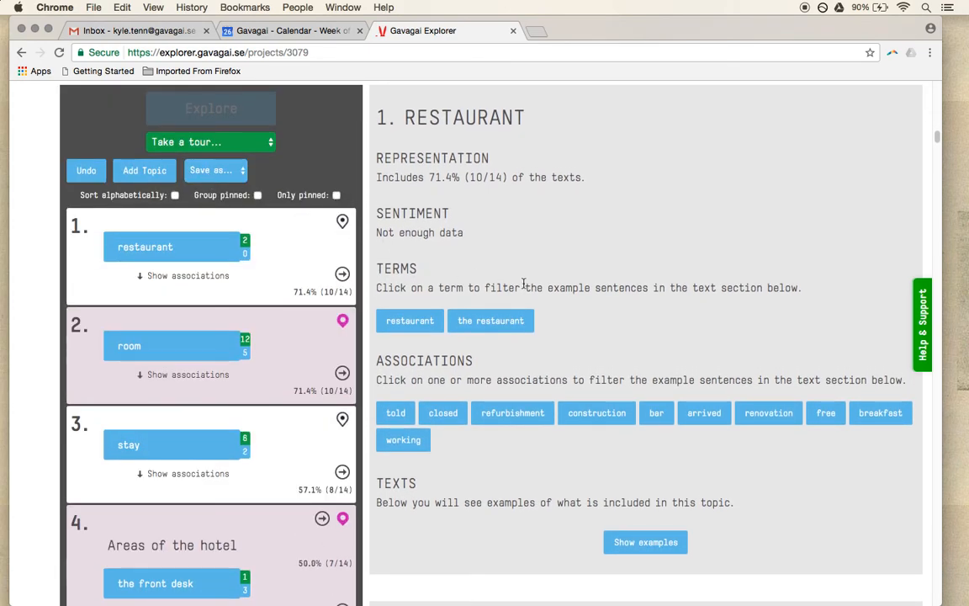
scroll(497, 245, "down", 1)
left_click(415, 276)
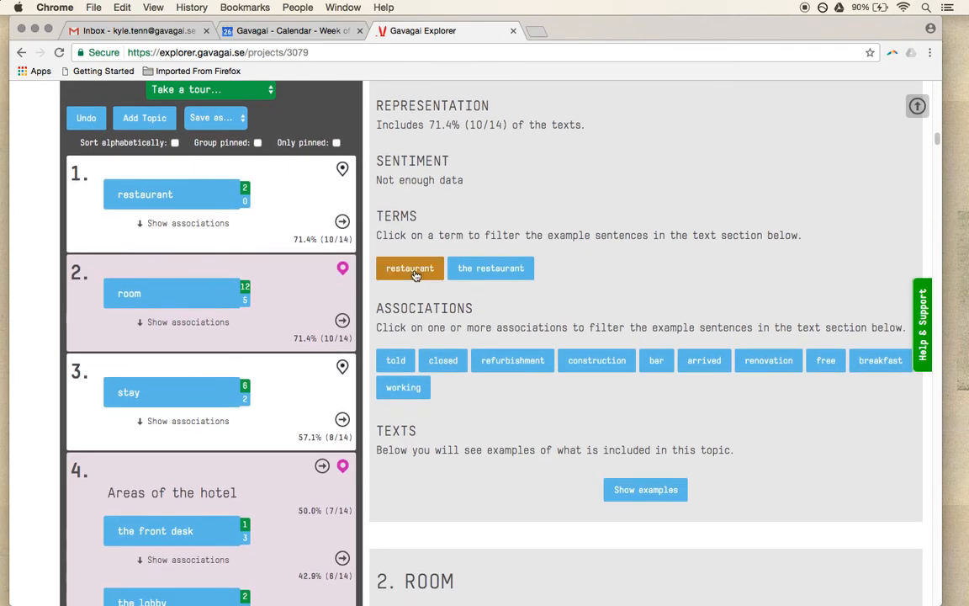
- Read the restaurant topic's filtered example sentences, highlighting phrases about construction noise, and return to the topic's overview and the charts above it
scroll(645, 396, "down", 1)
scroll(646, 396, "down", 2)
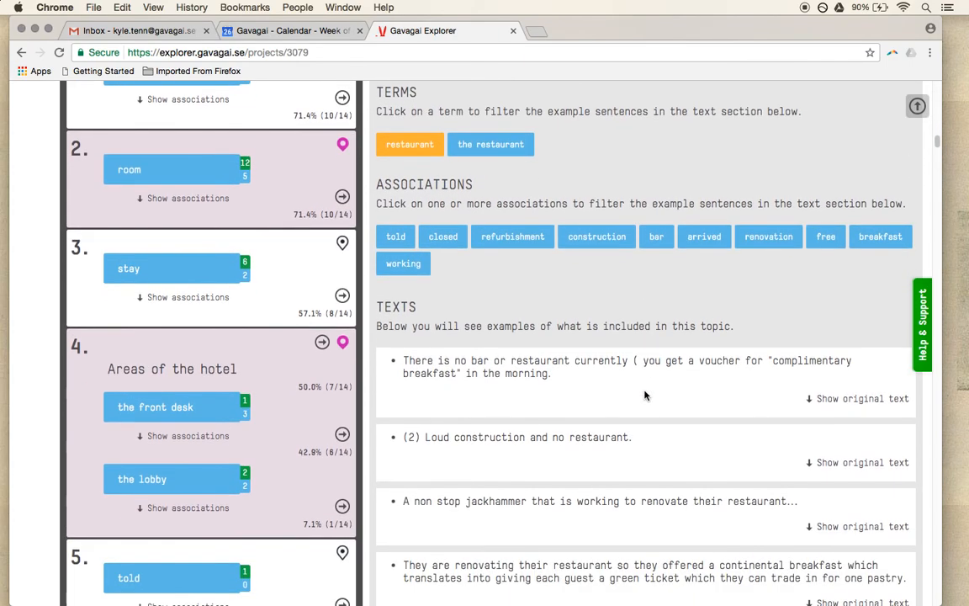
left_click_drag(426, 439, 633, 438)
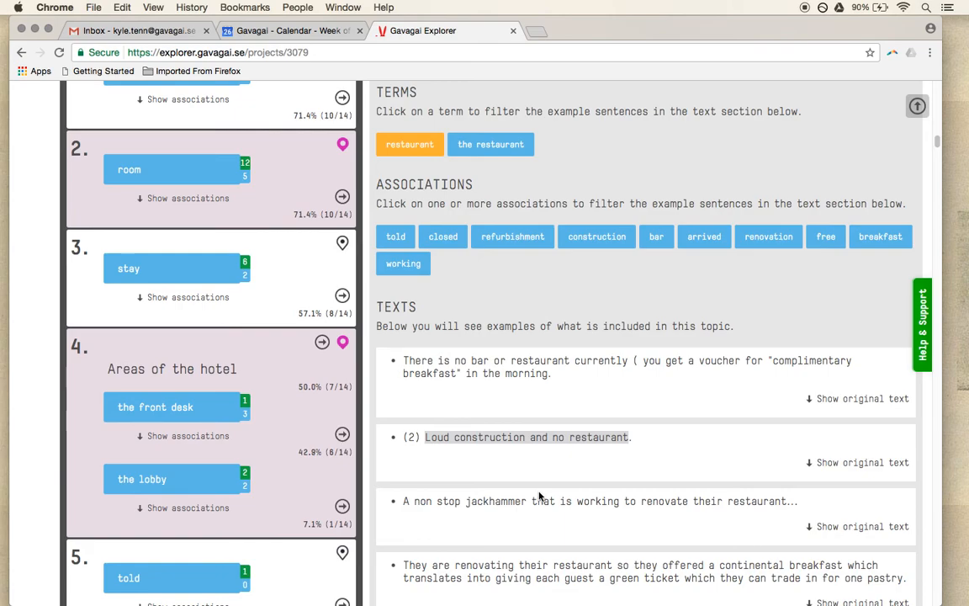
left_click_drag(412, 501, 490, 497)
scroll(490, 497, "down", 2)
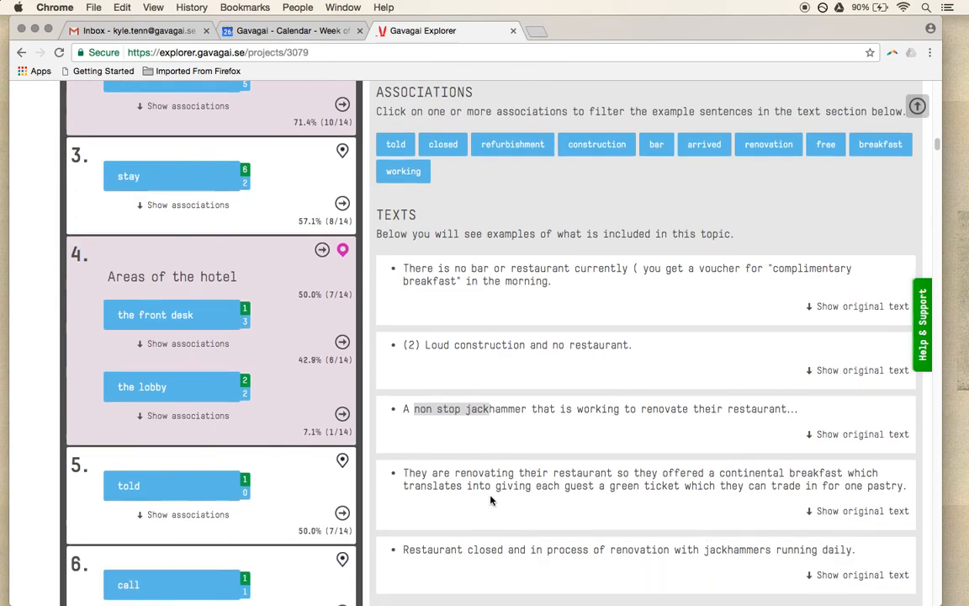
scroll(492, 499, "up", 5)
scroll(491, 500, "up", 5)
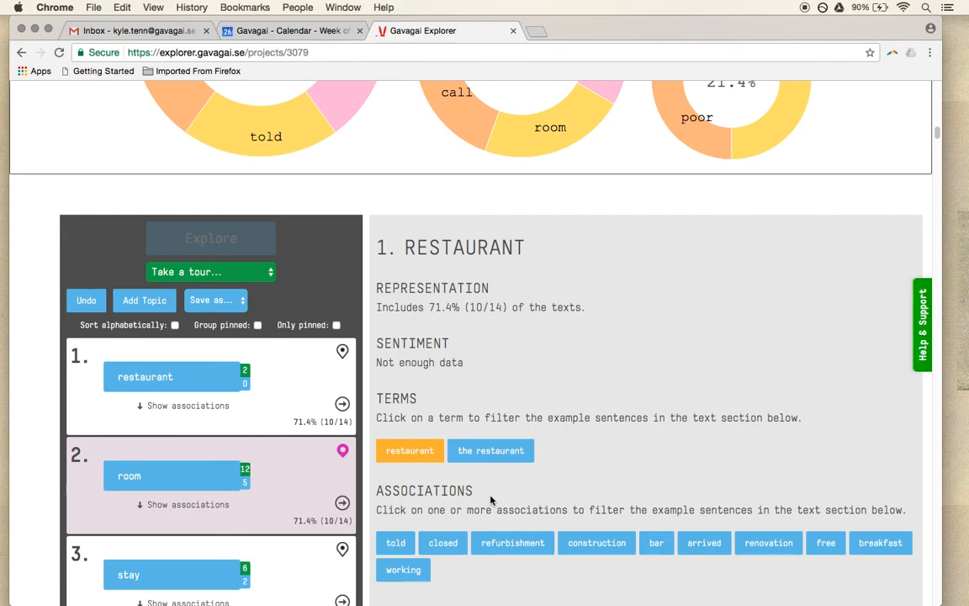
scroll(492, 500, "down", 3)
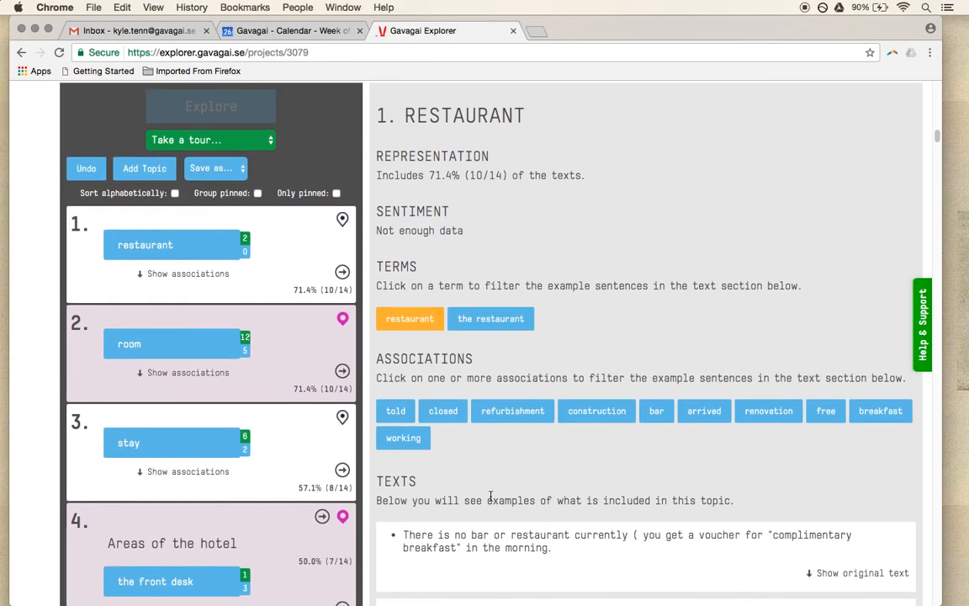
scroll(491, 497, "up", 5)
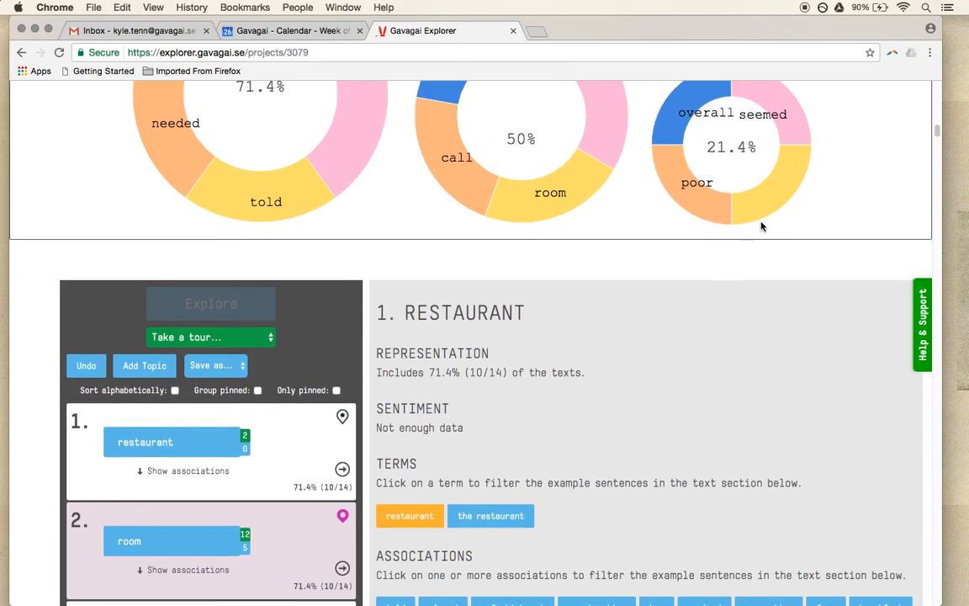